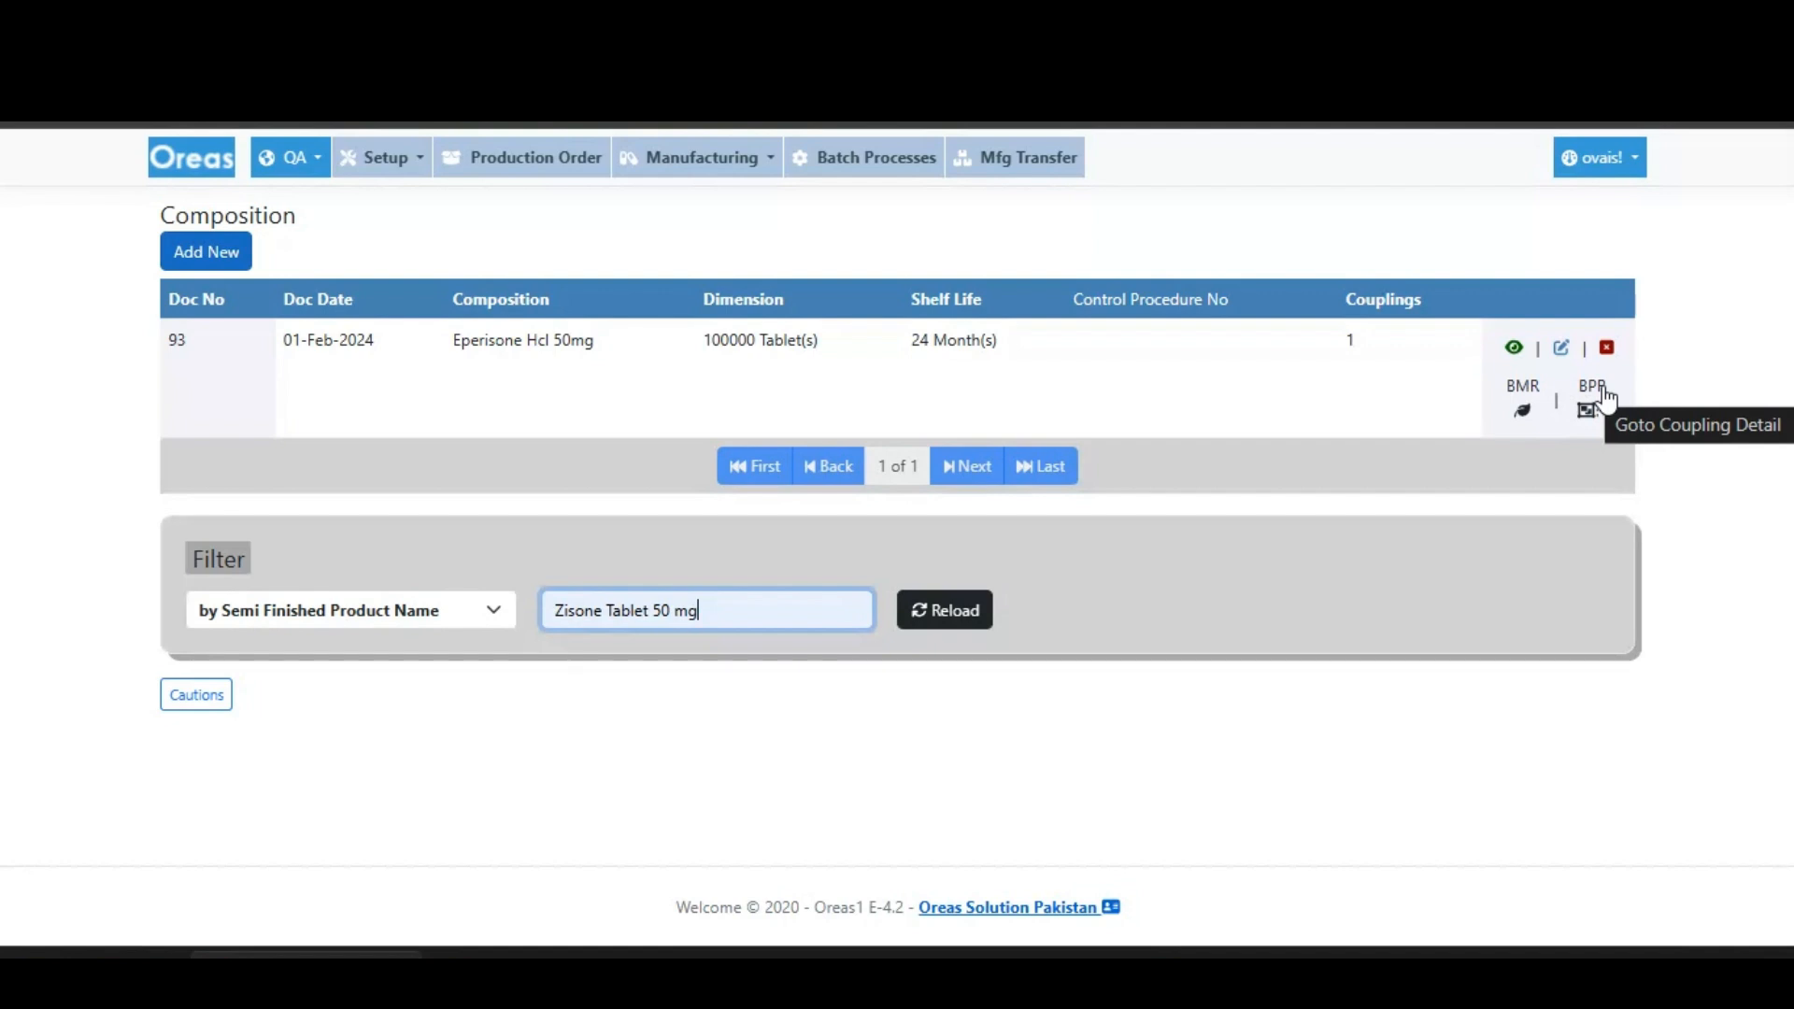
- Open the BMR detail of the Eperisone Hcl 50mg composition and show its BMR processes
click(1522, 408)
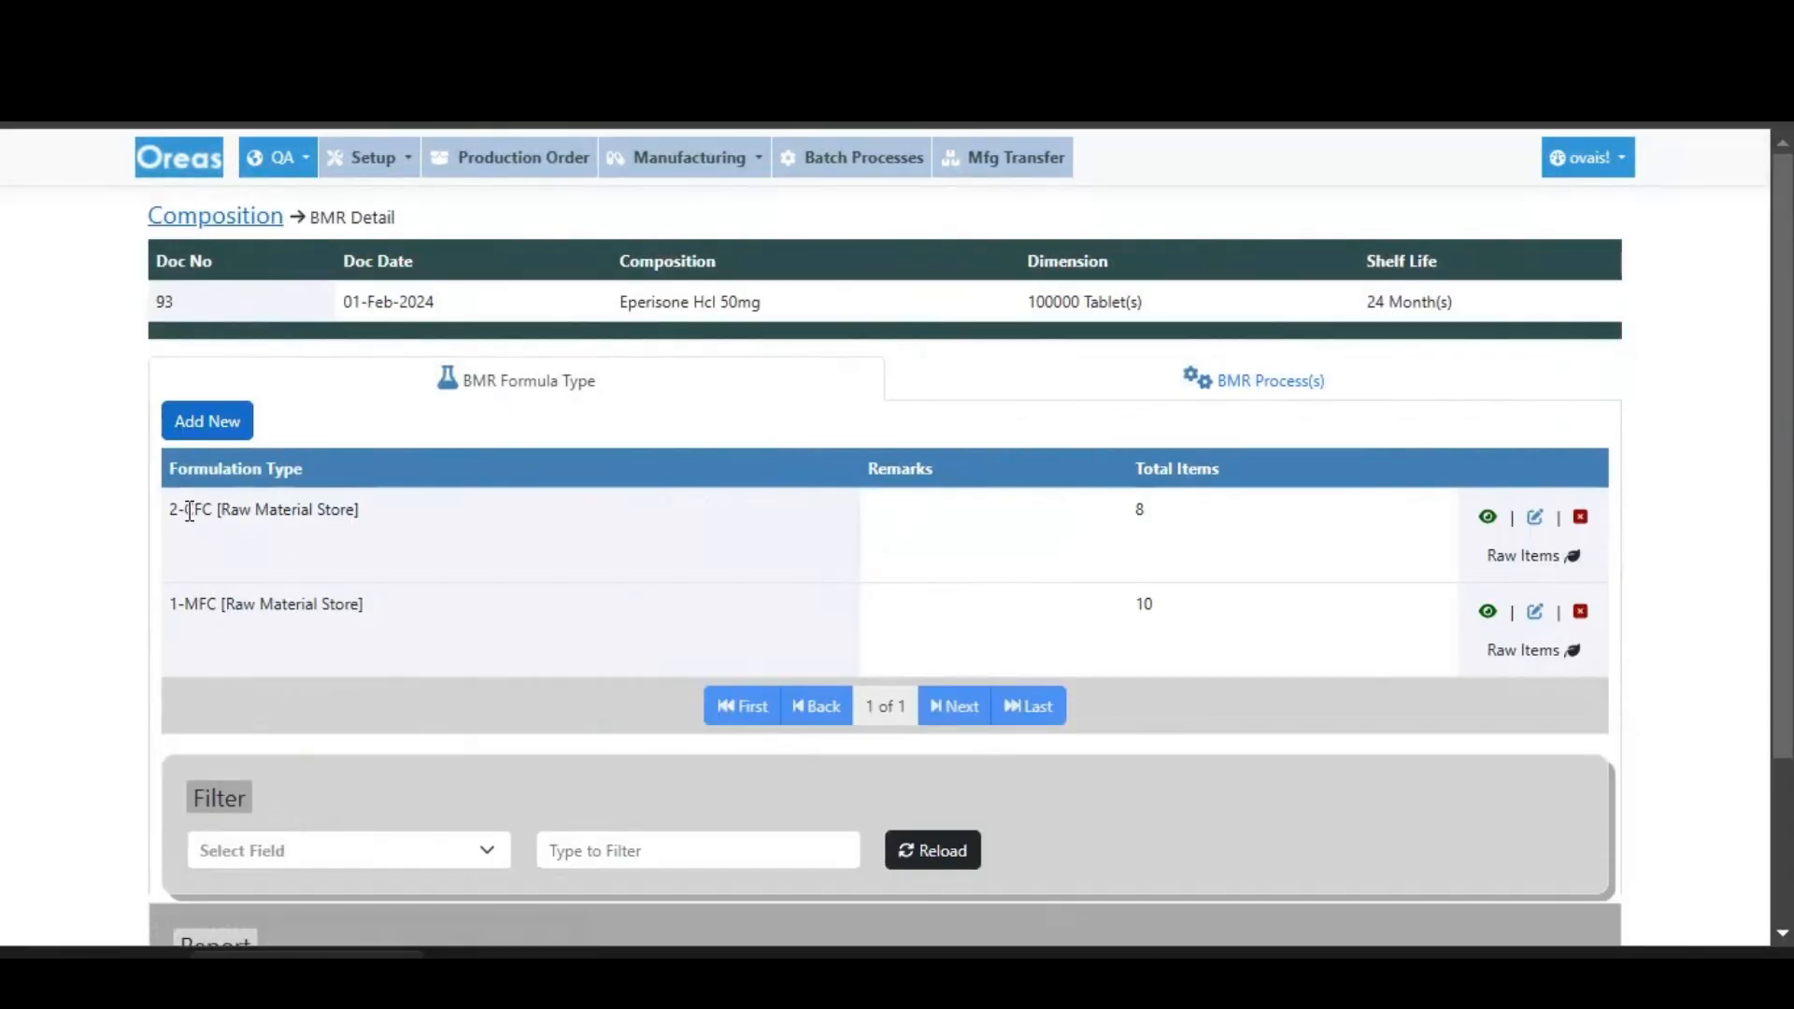
drag(183, 607, 243, 607)
drag(194, 511, 250, 529)
click(255, 535)
click(955, 403)
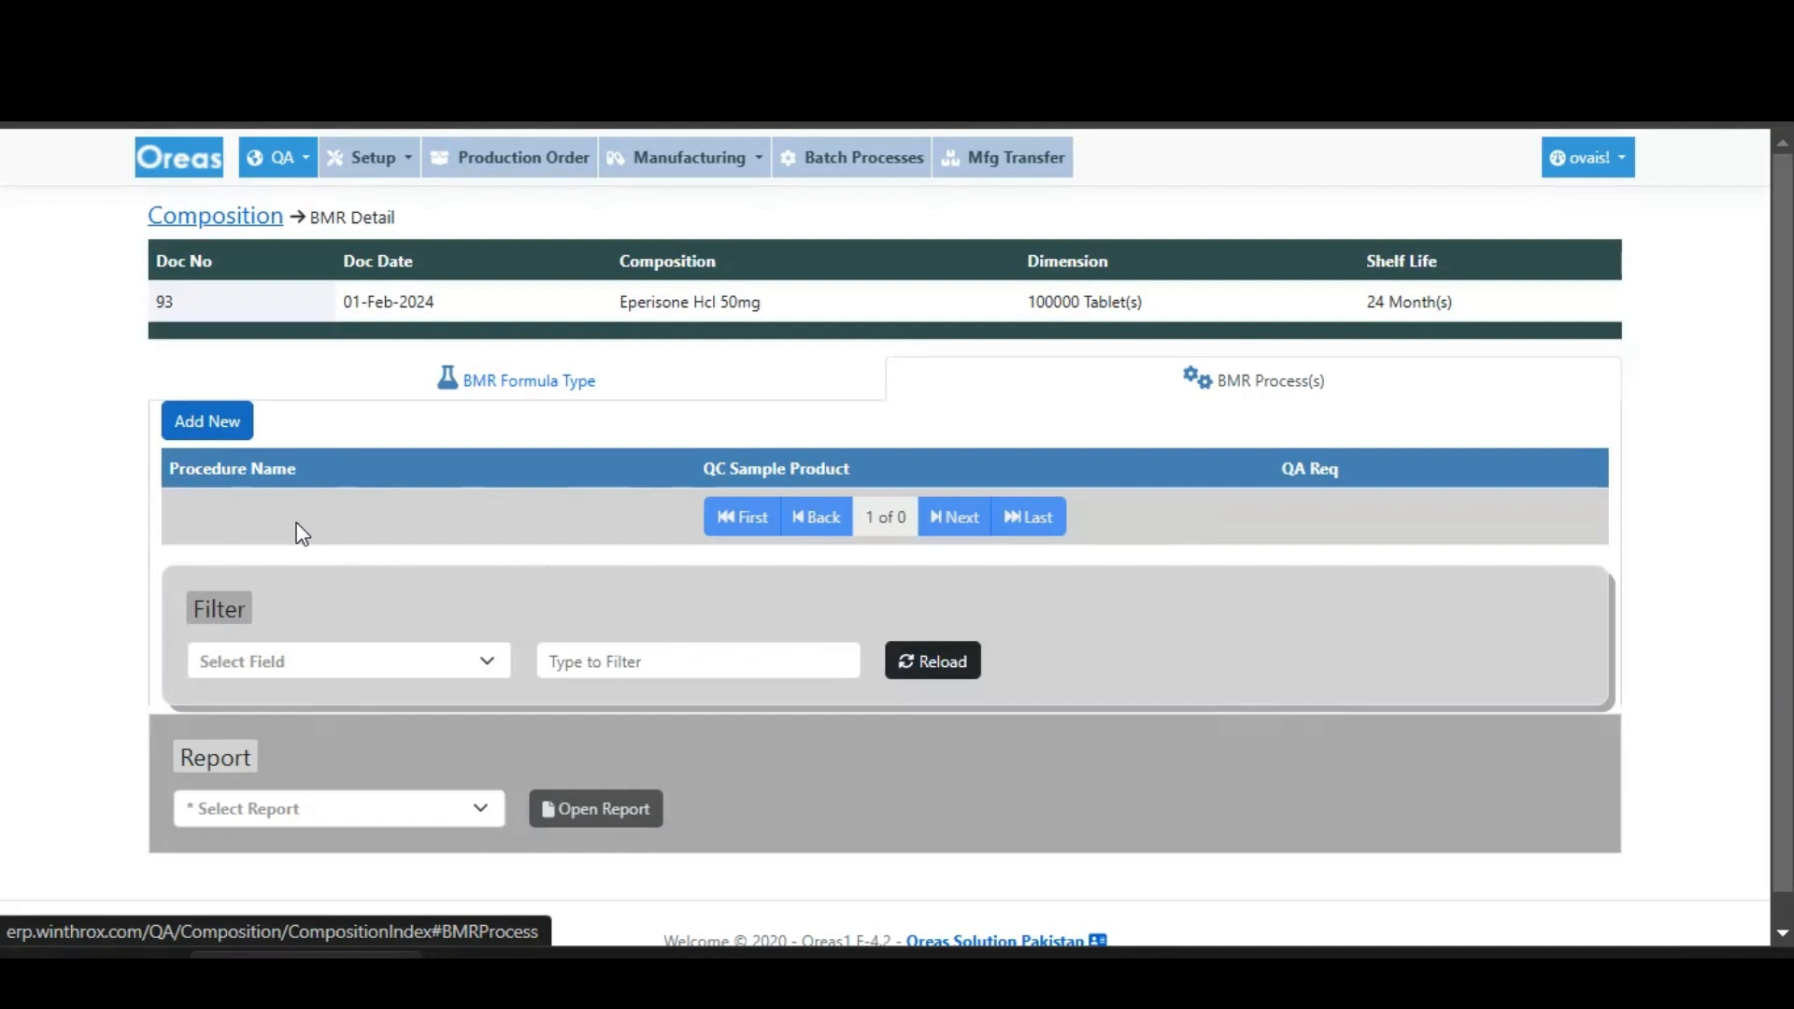
- Start a new BMR process with procedure Tablet Granulation / Blending and QC sample product Granules / Blended Powder
click(211, 423)
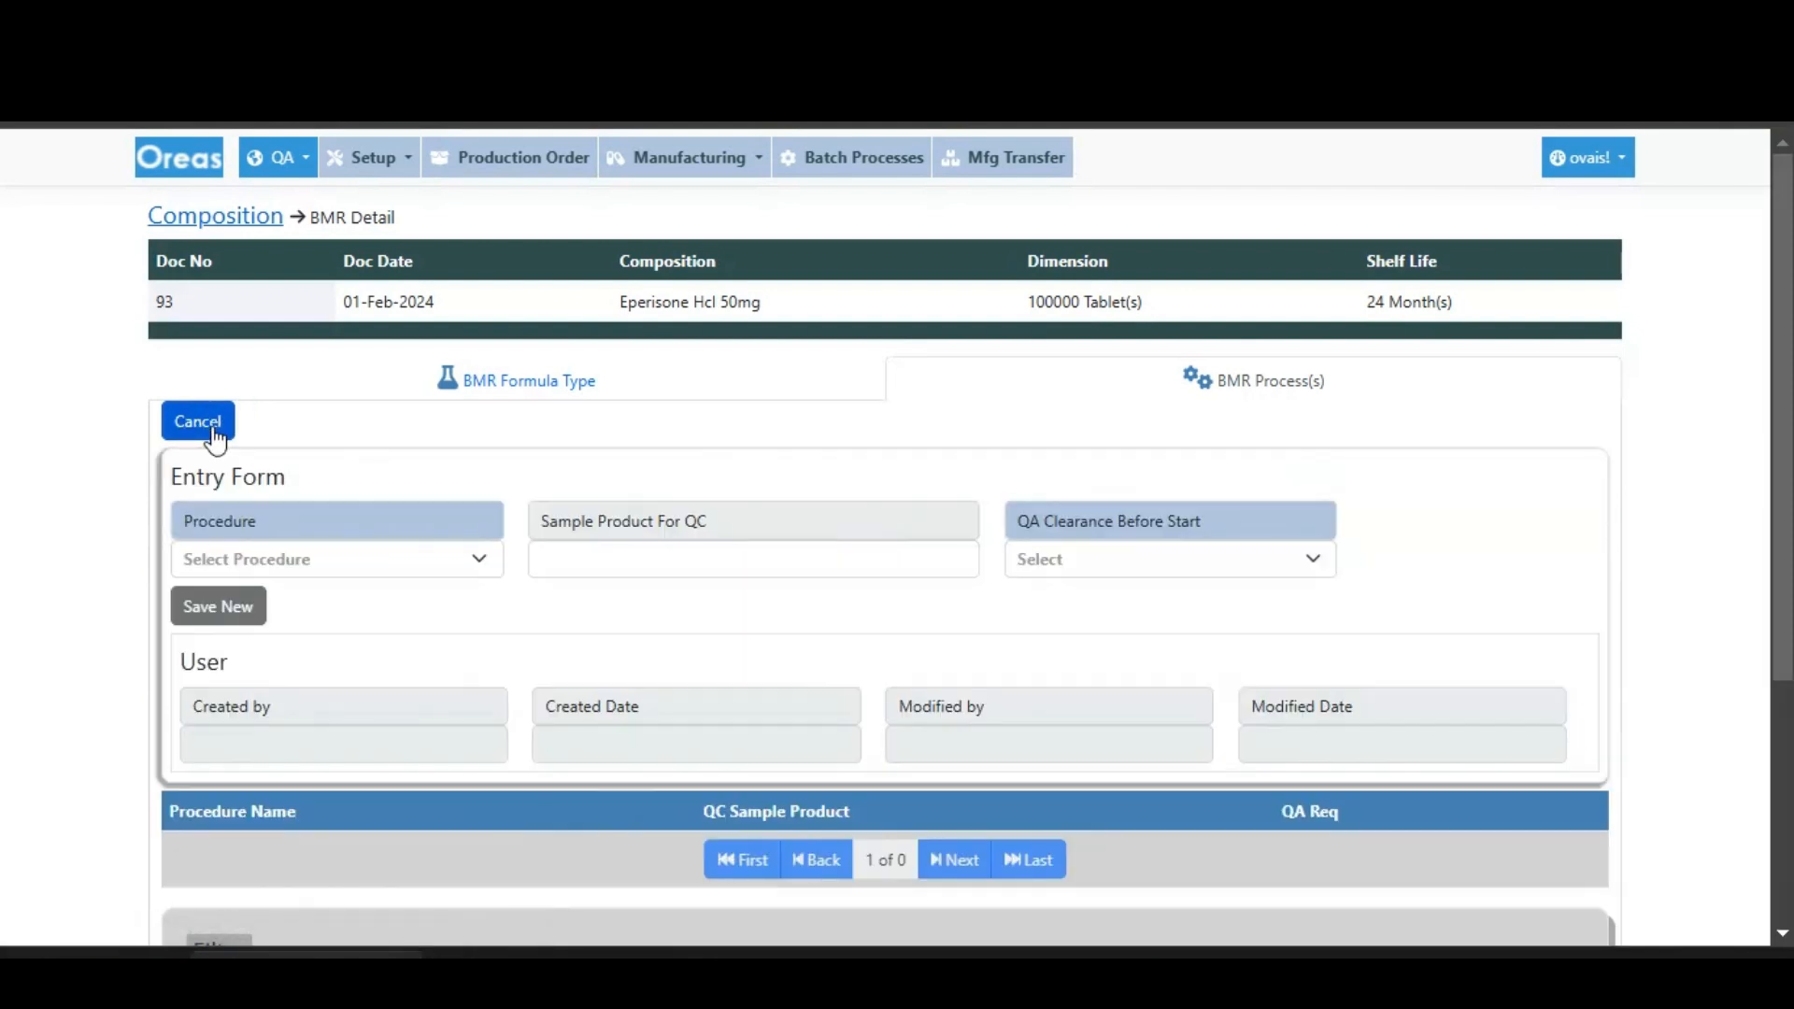
click(417, 558)
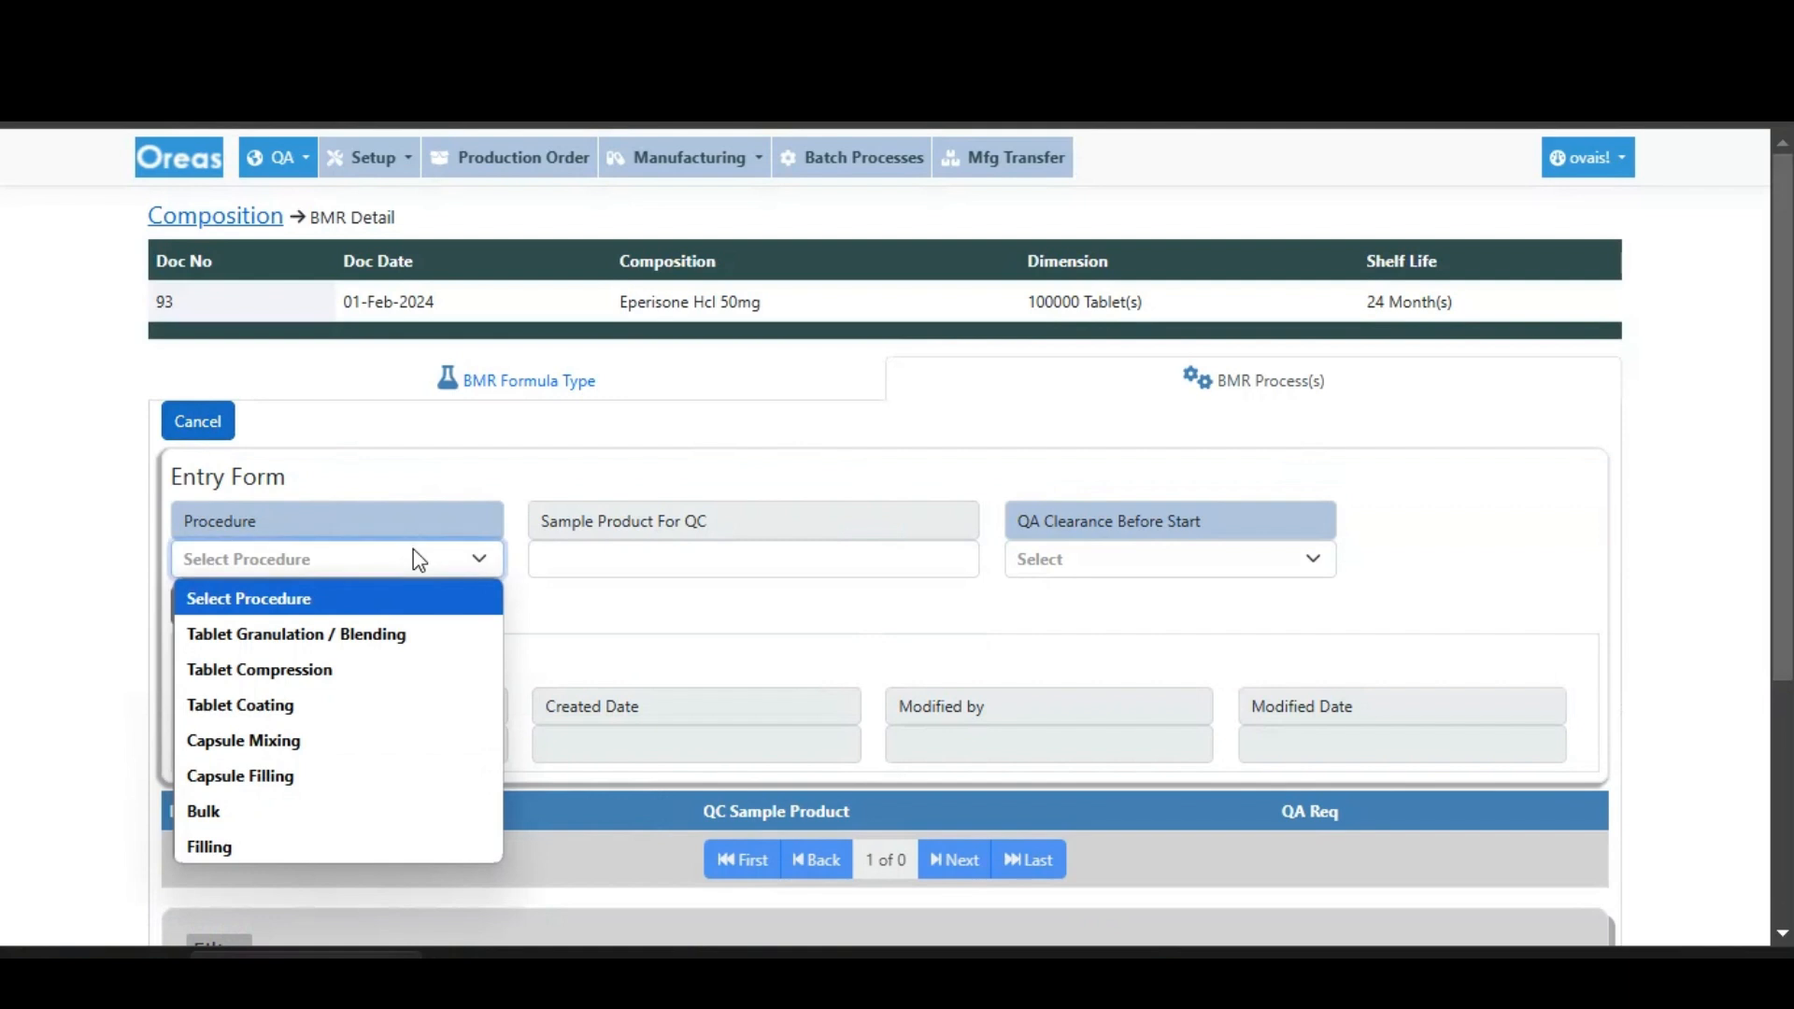
click(396, 645)
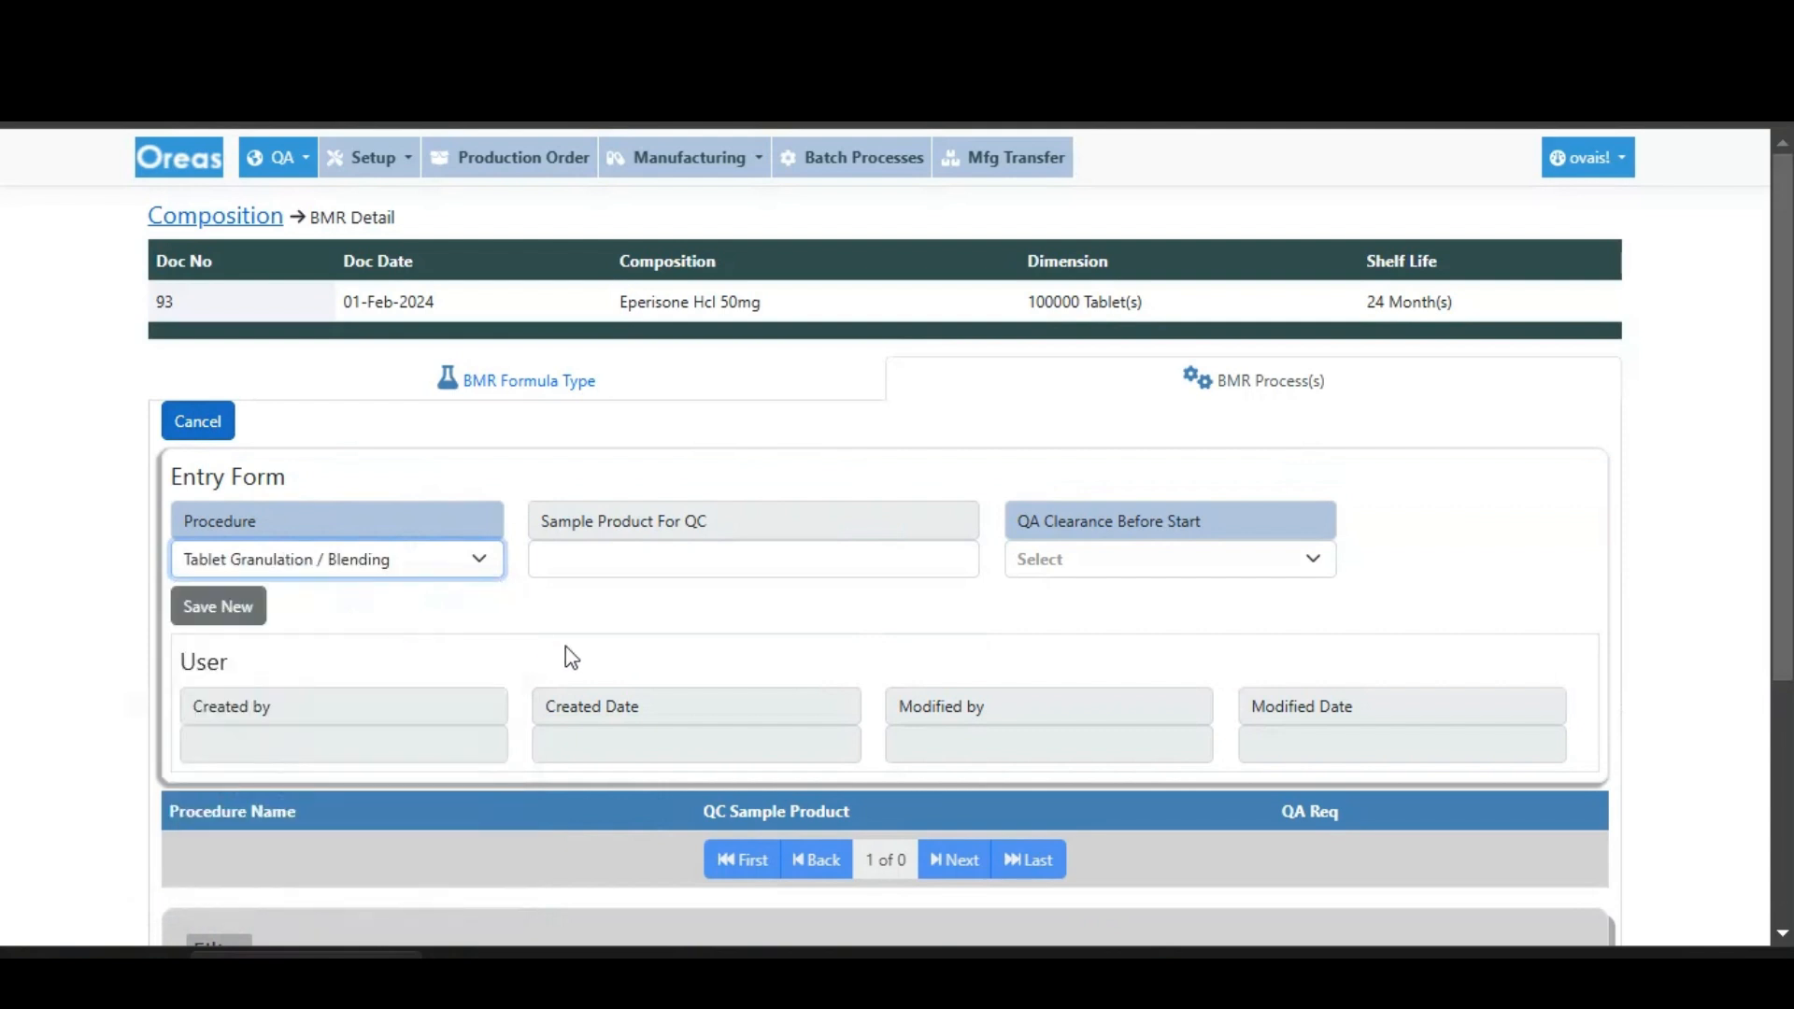
click(636, 559)
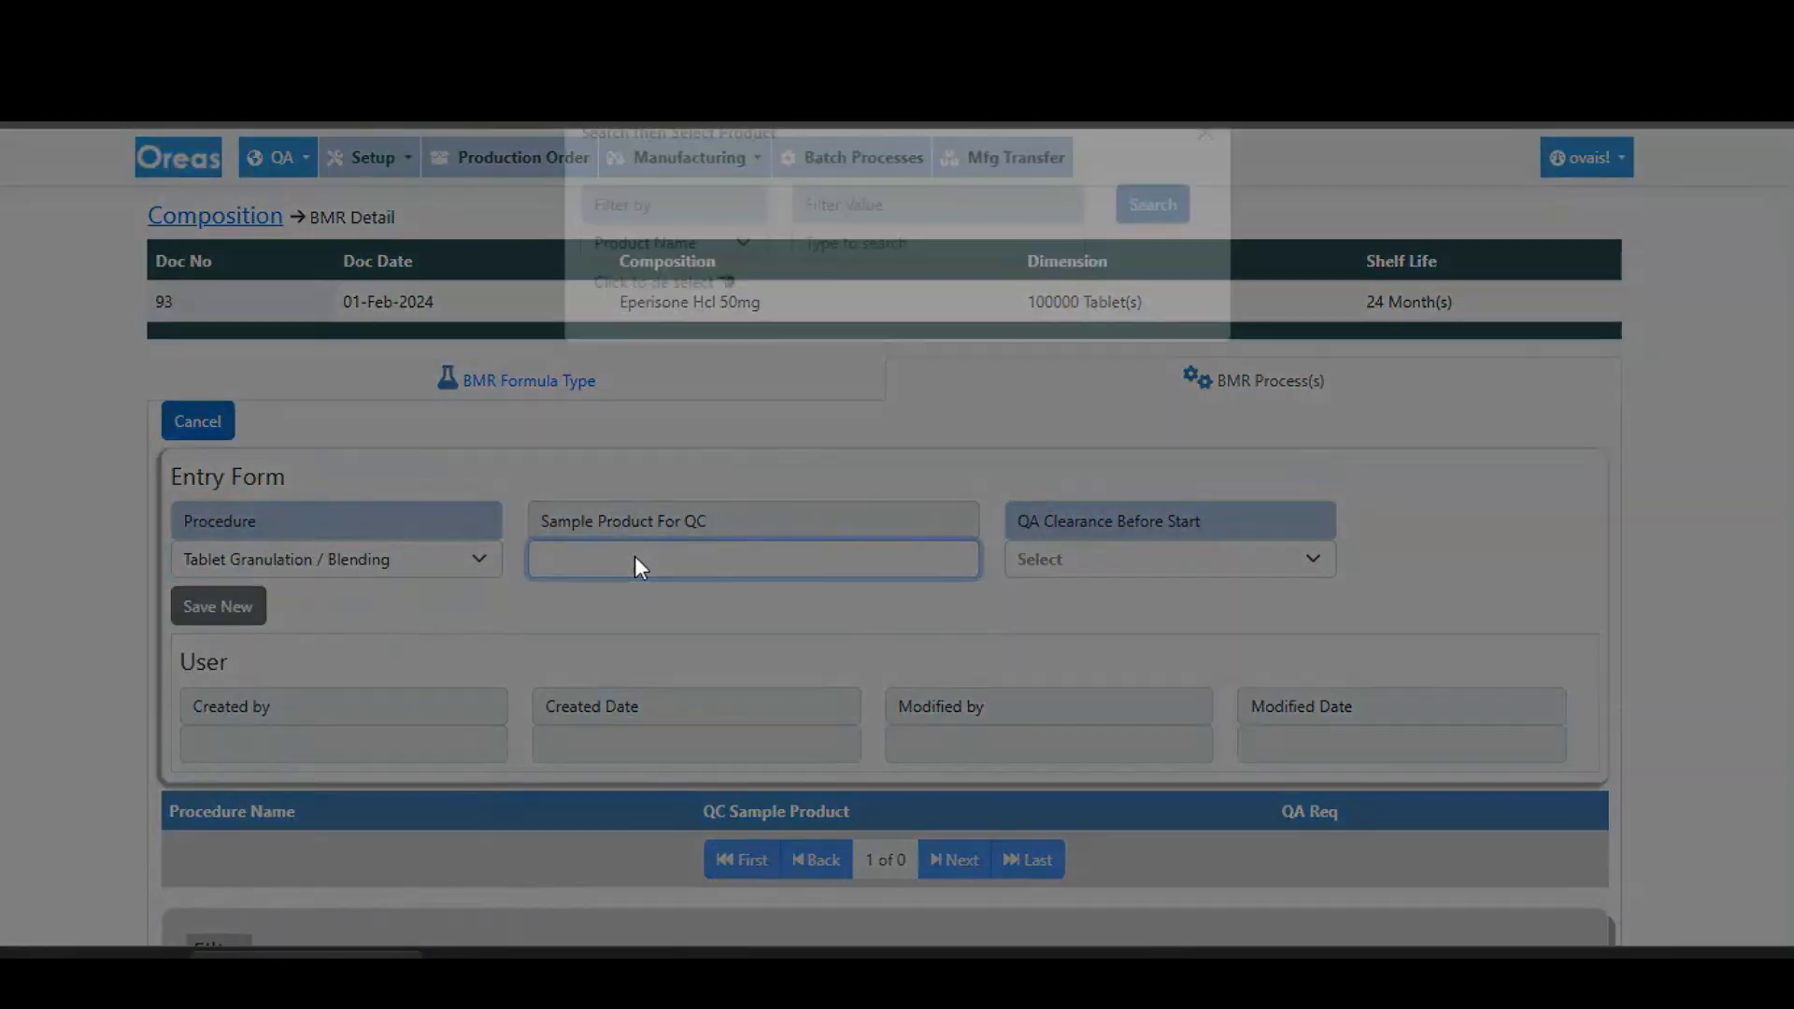
click(953, 295)
text(powd)
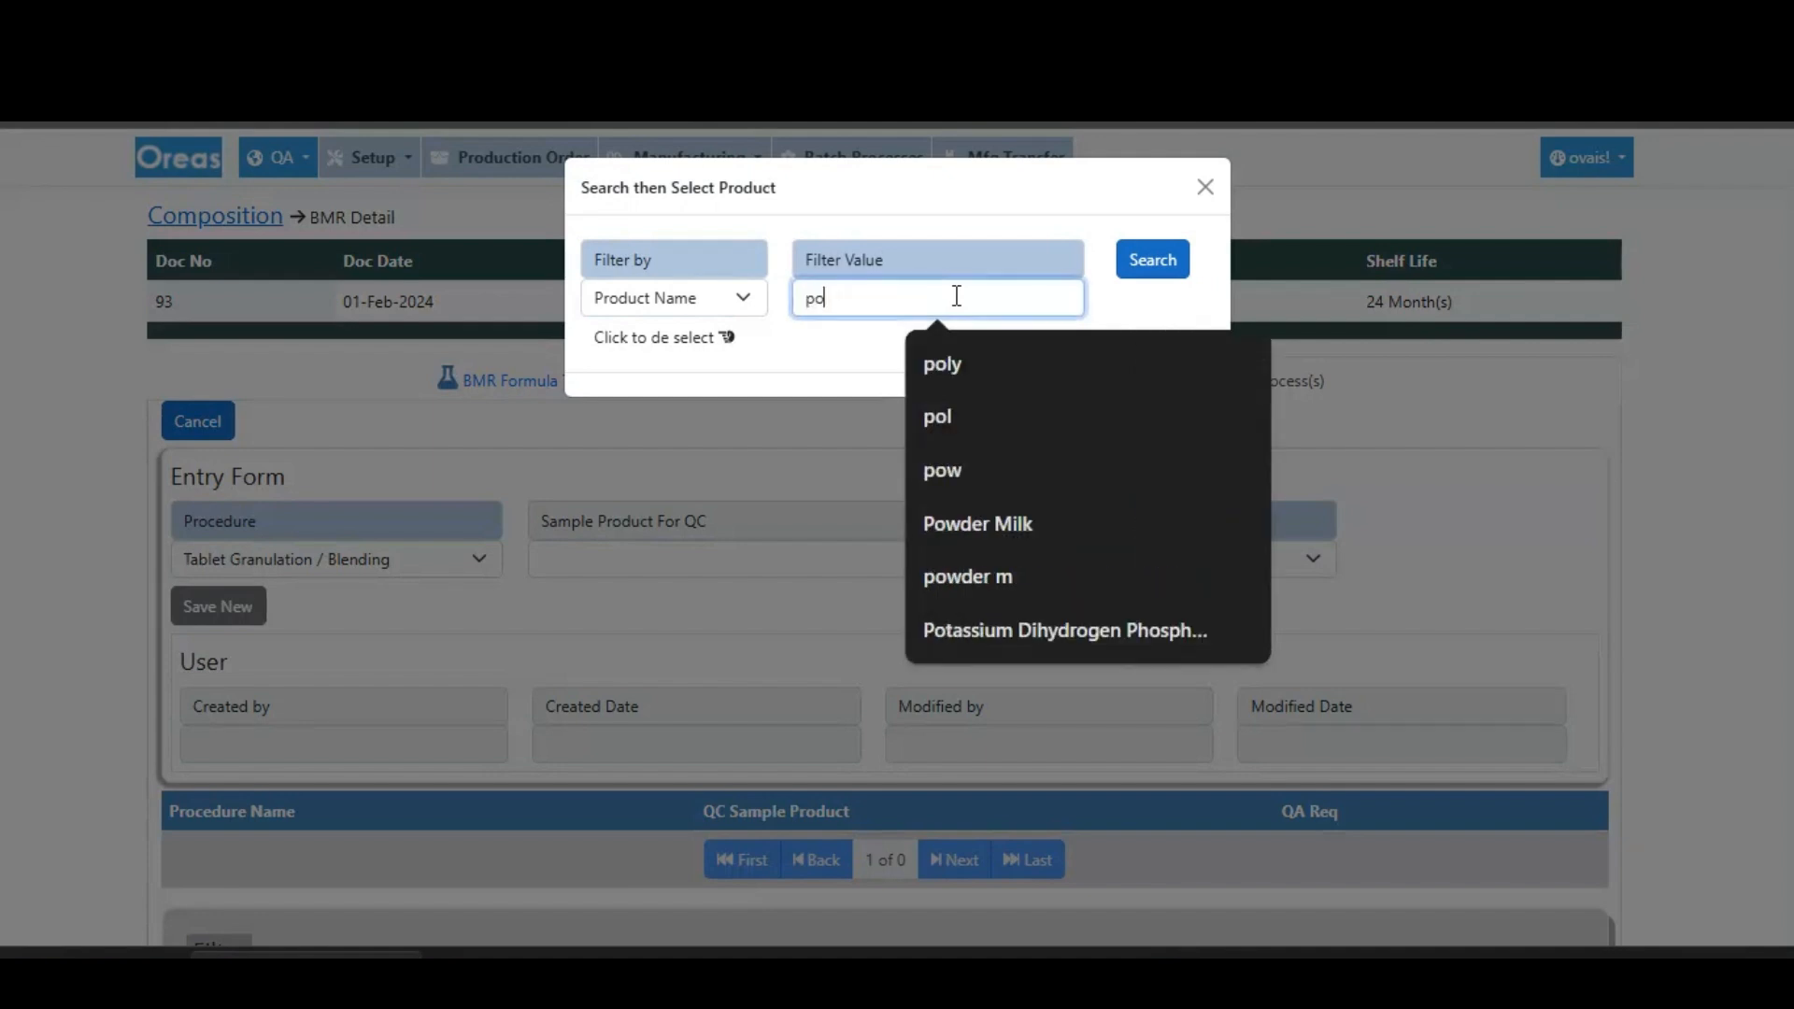
text(er)
key(Return)
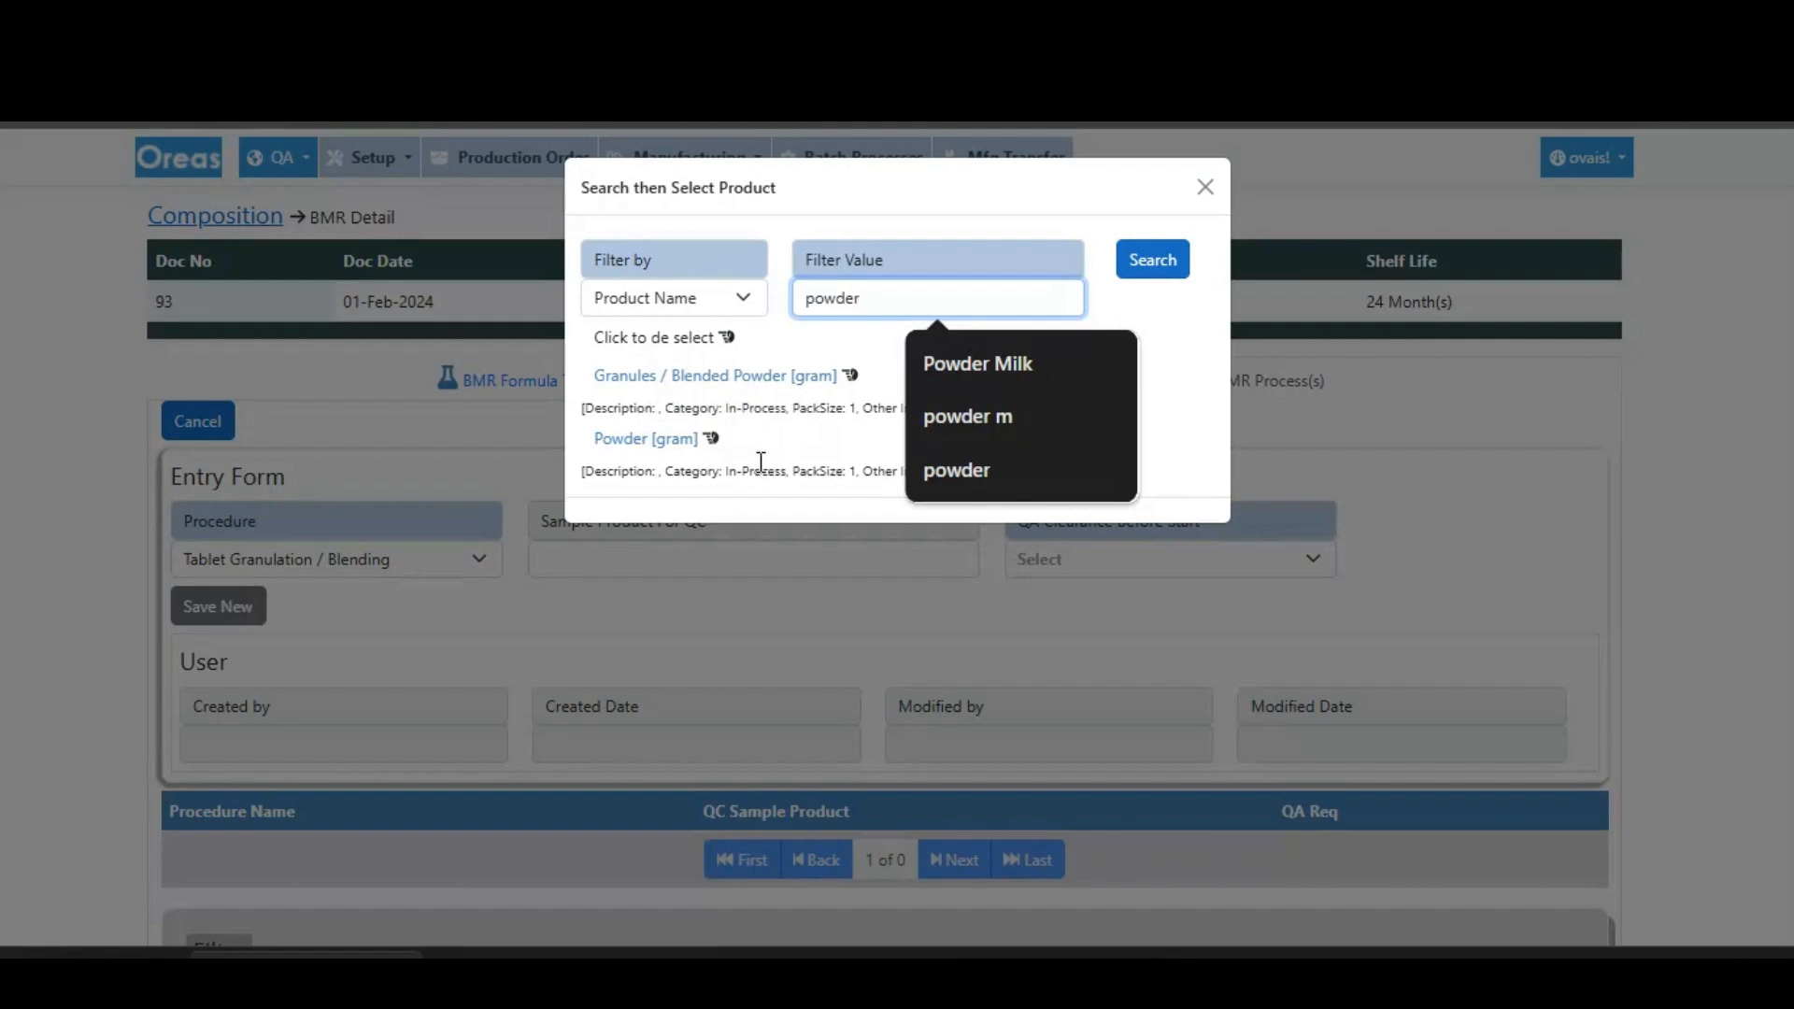
click(722, 377)
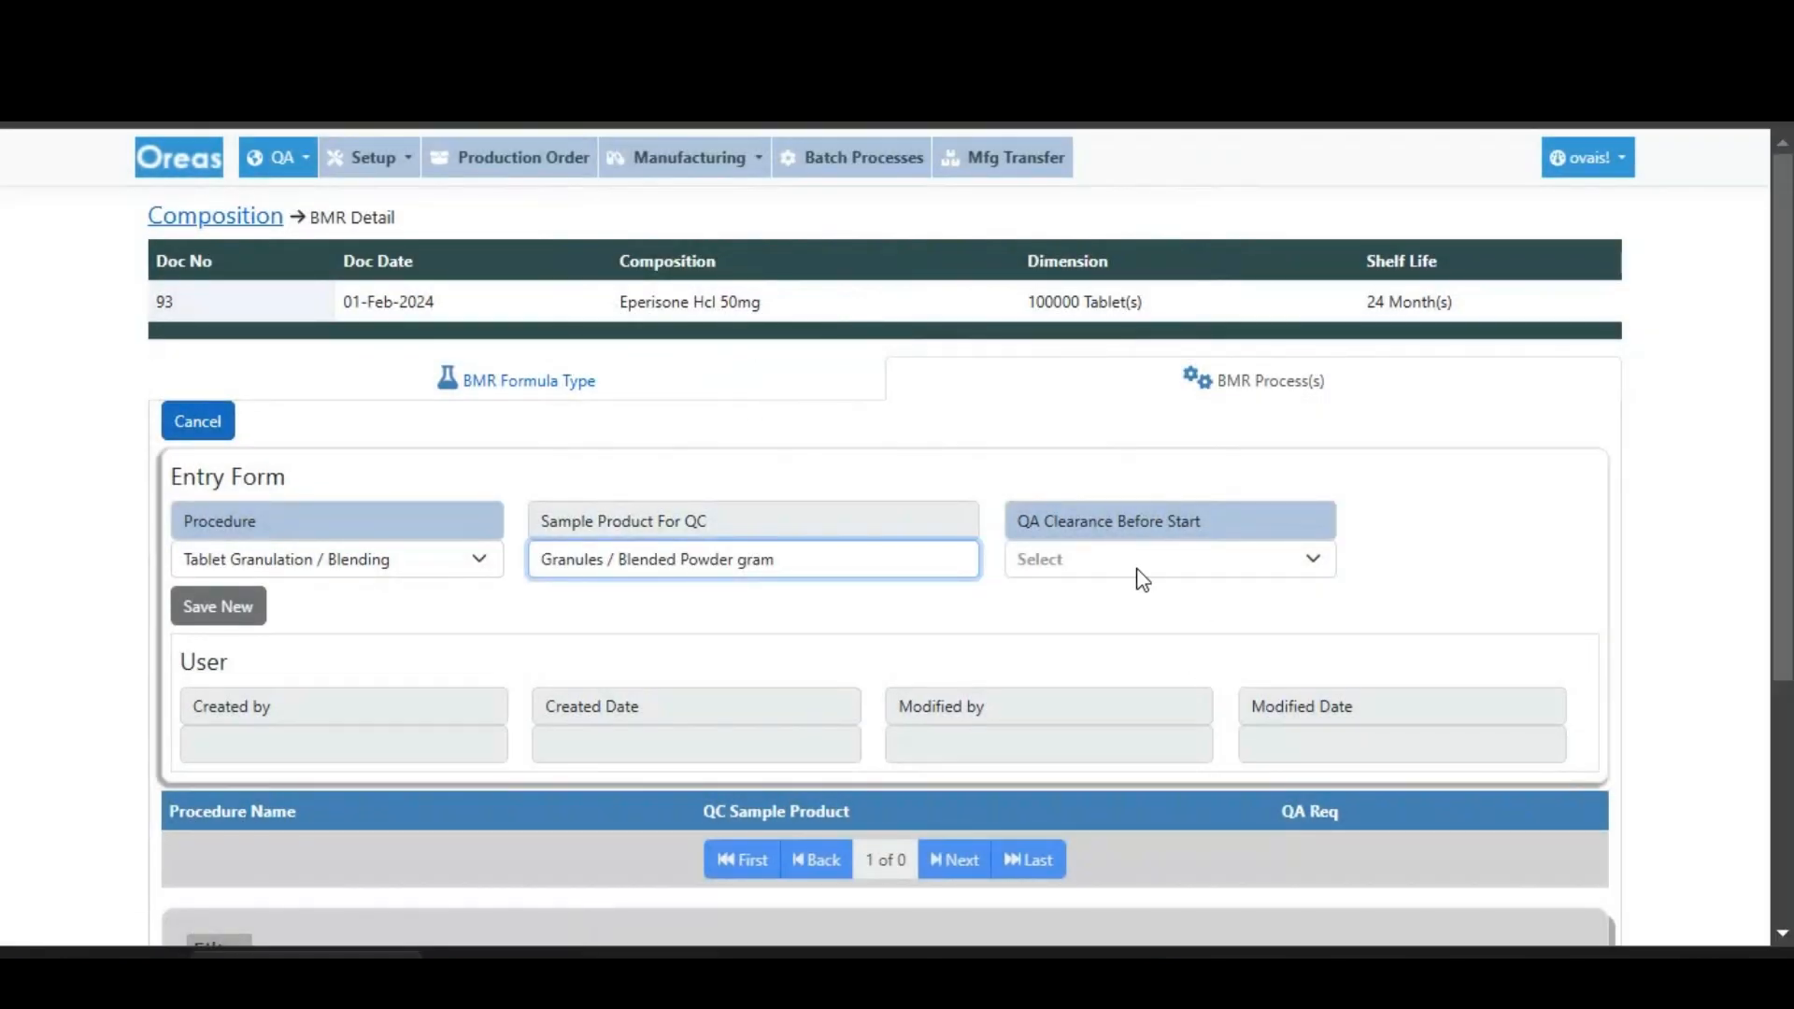
- Require QA clearance before start for the granulation process by choosing Yes, and save the new entry
click(1071, 568)
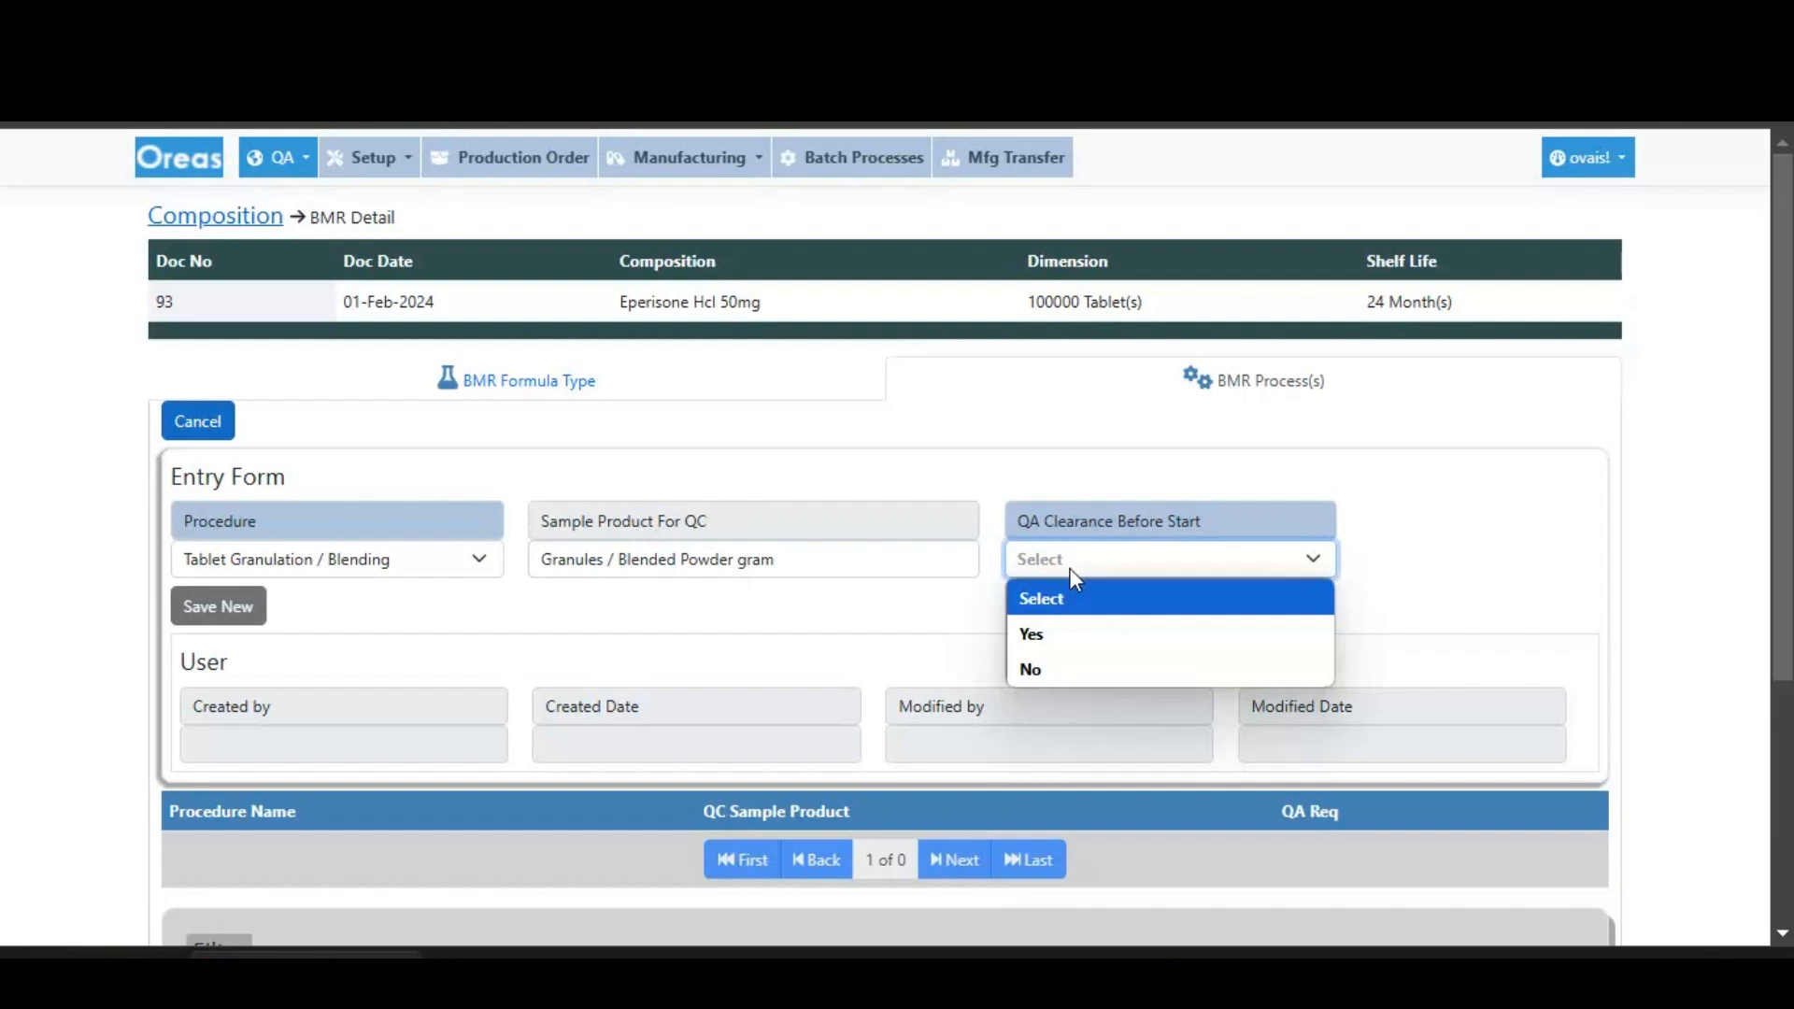
click(1034, 632)
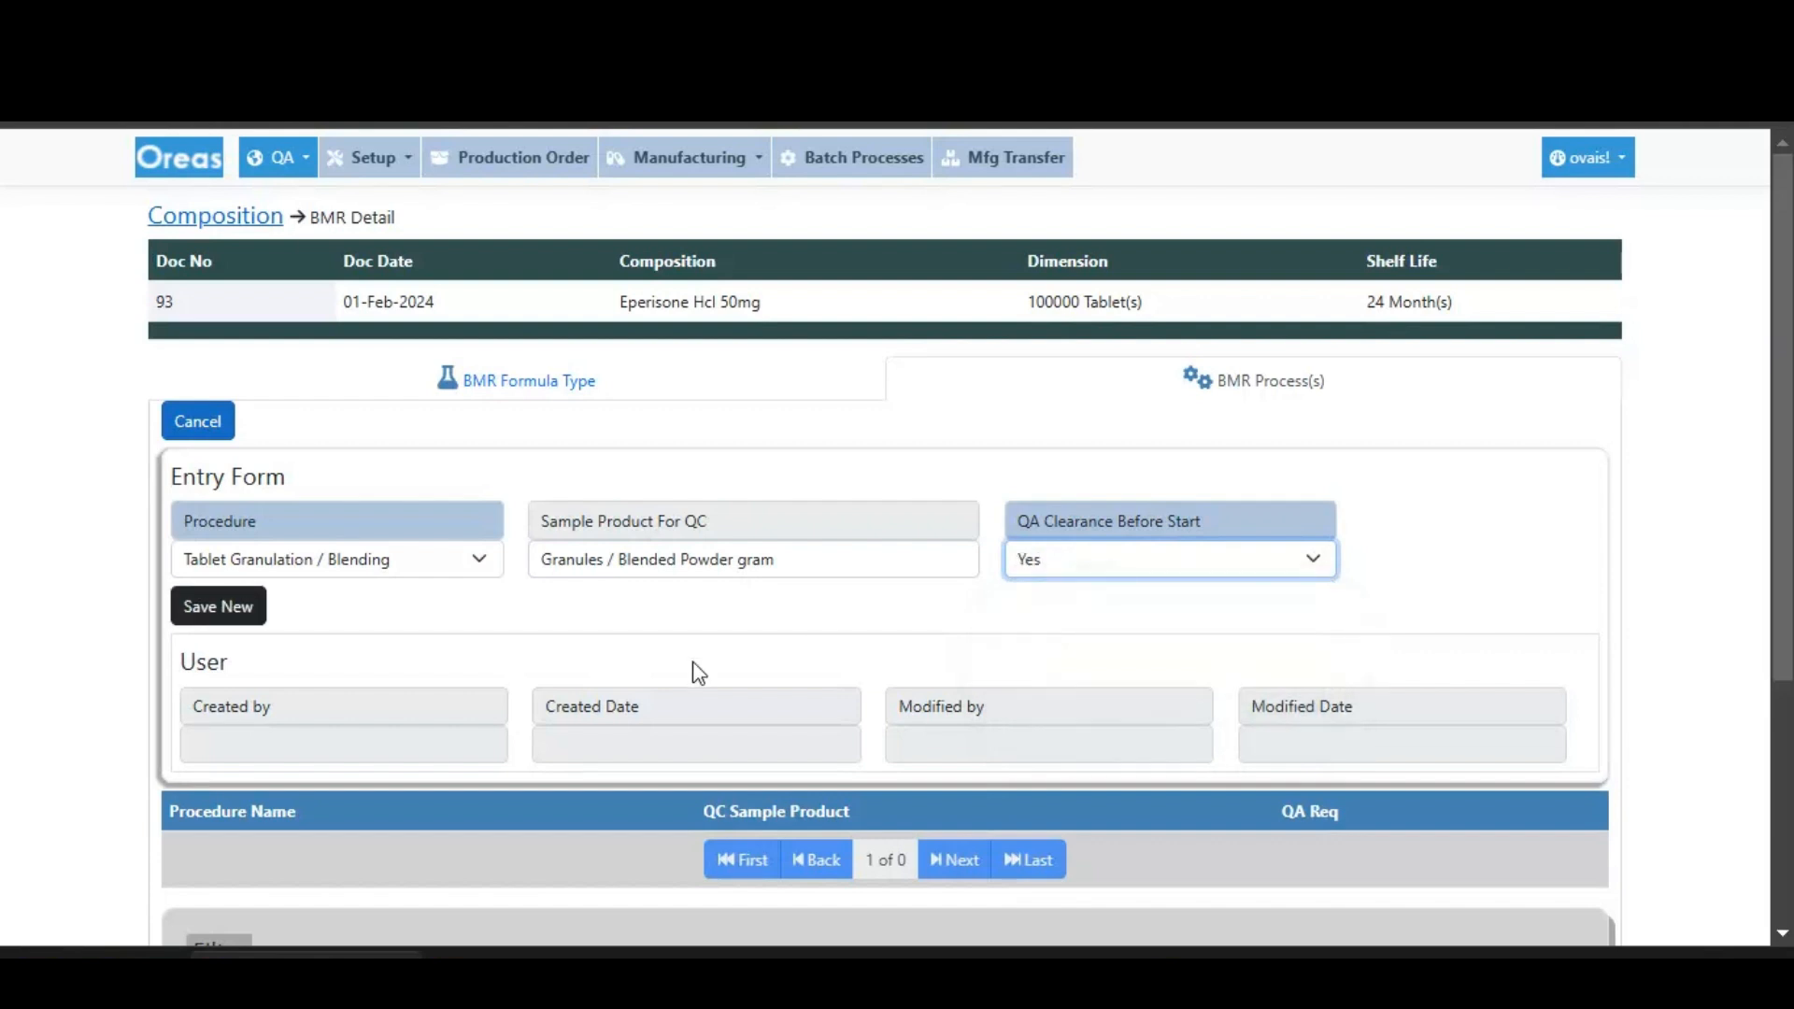
click(206, 615)
click(1028, 282)
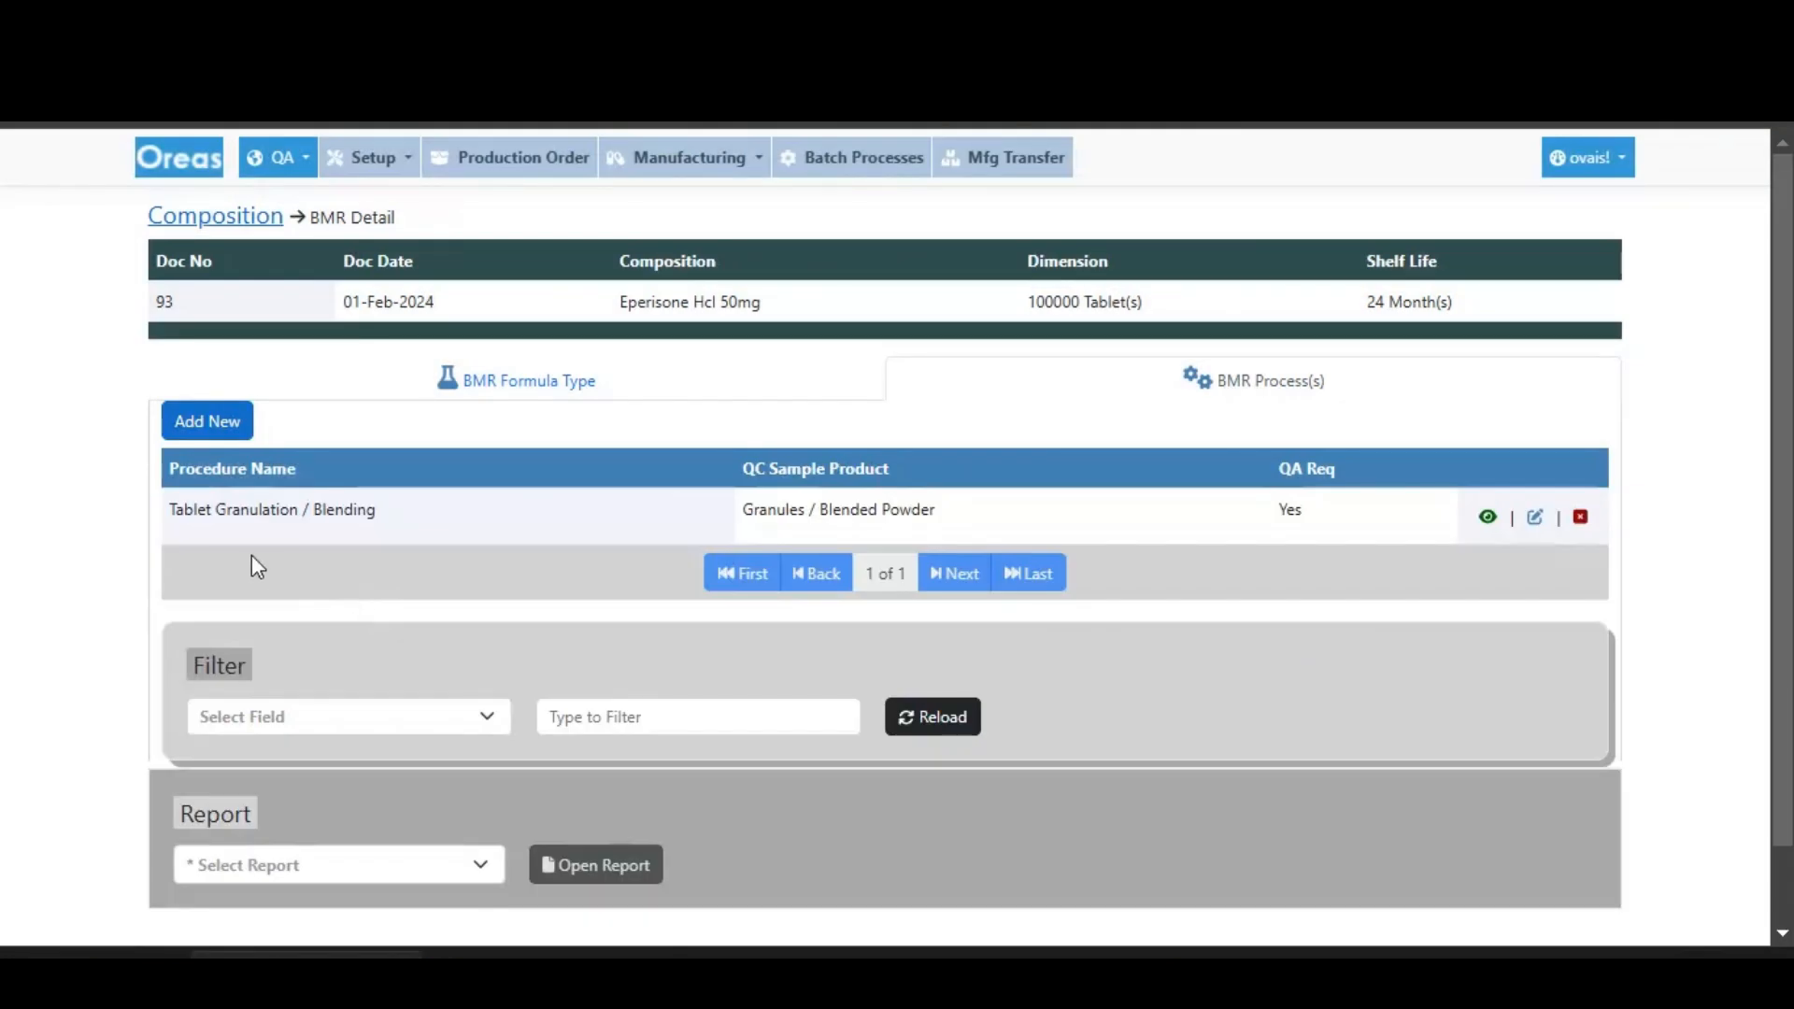
- Start another BMR process with procedure Tablet Compression and QC sample product Core Tablet (Compressed)
click(207, 422)
click(378, 561)
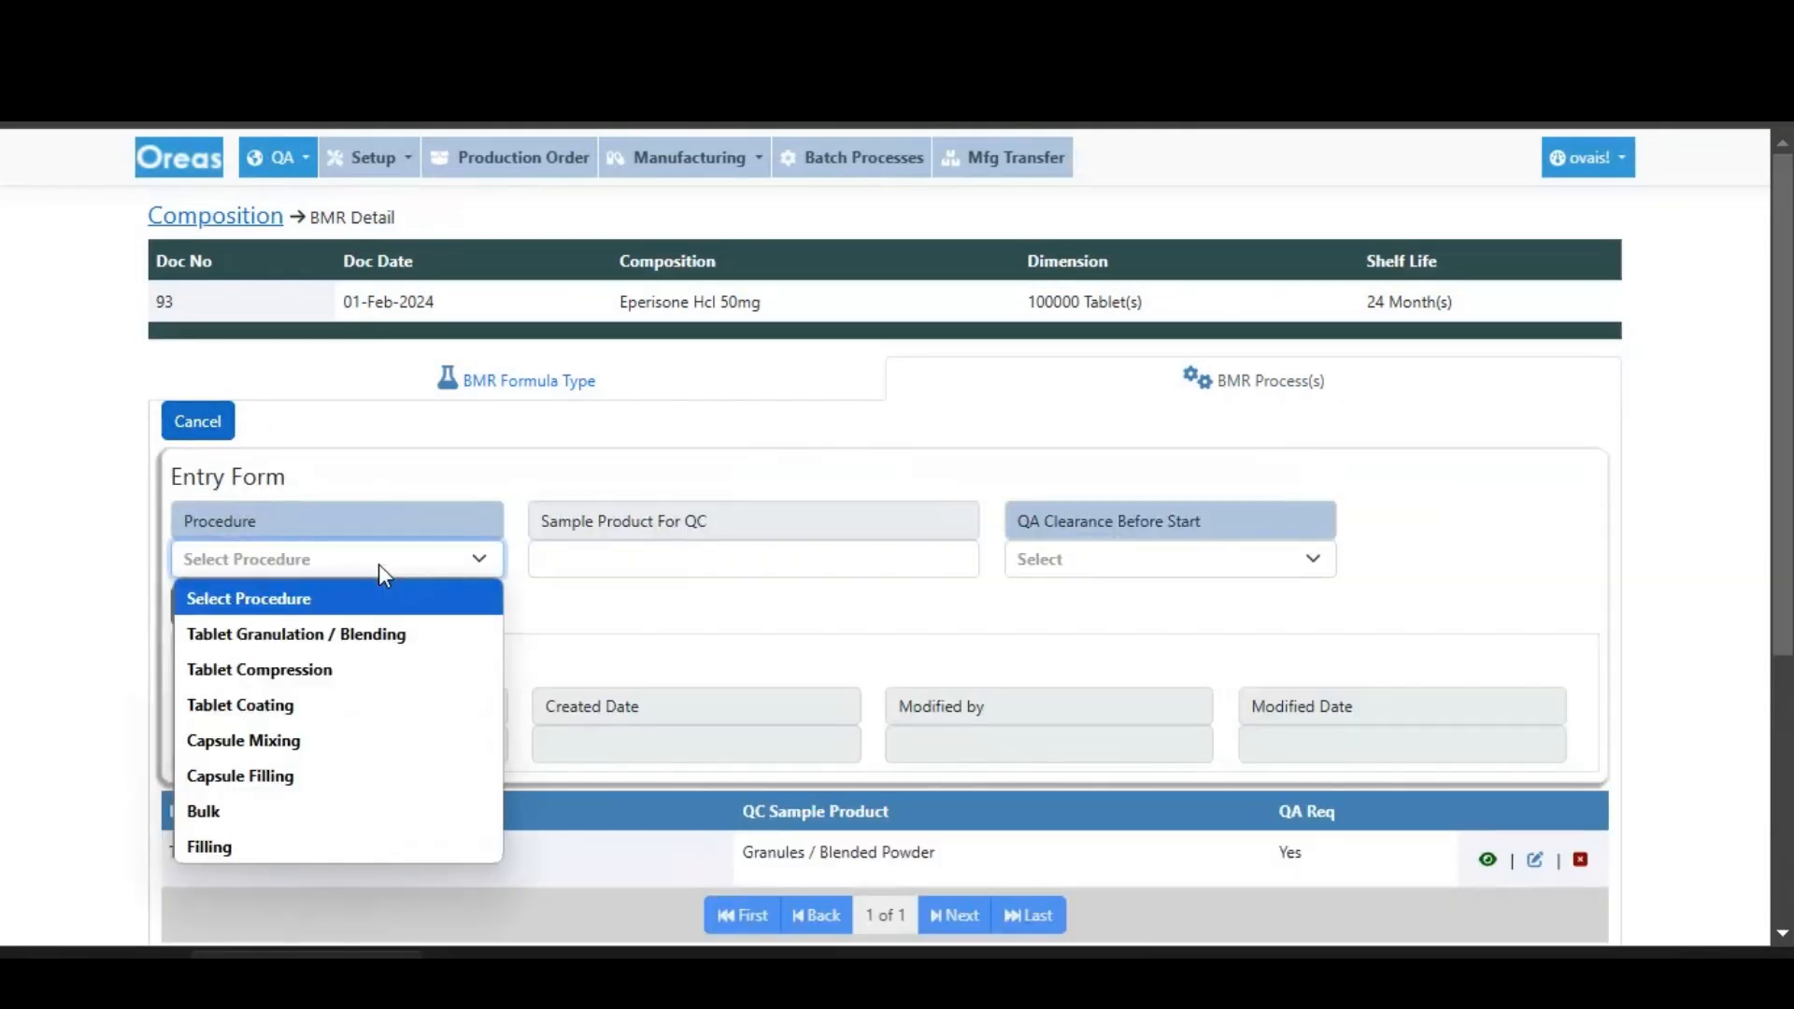
click(295, 670)
click(741, 559)
click(965, 299)
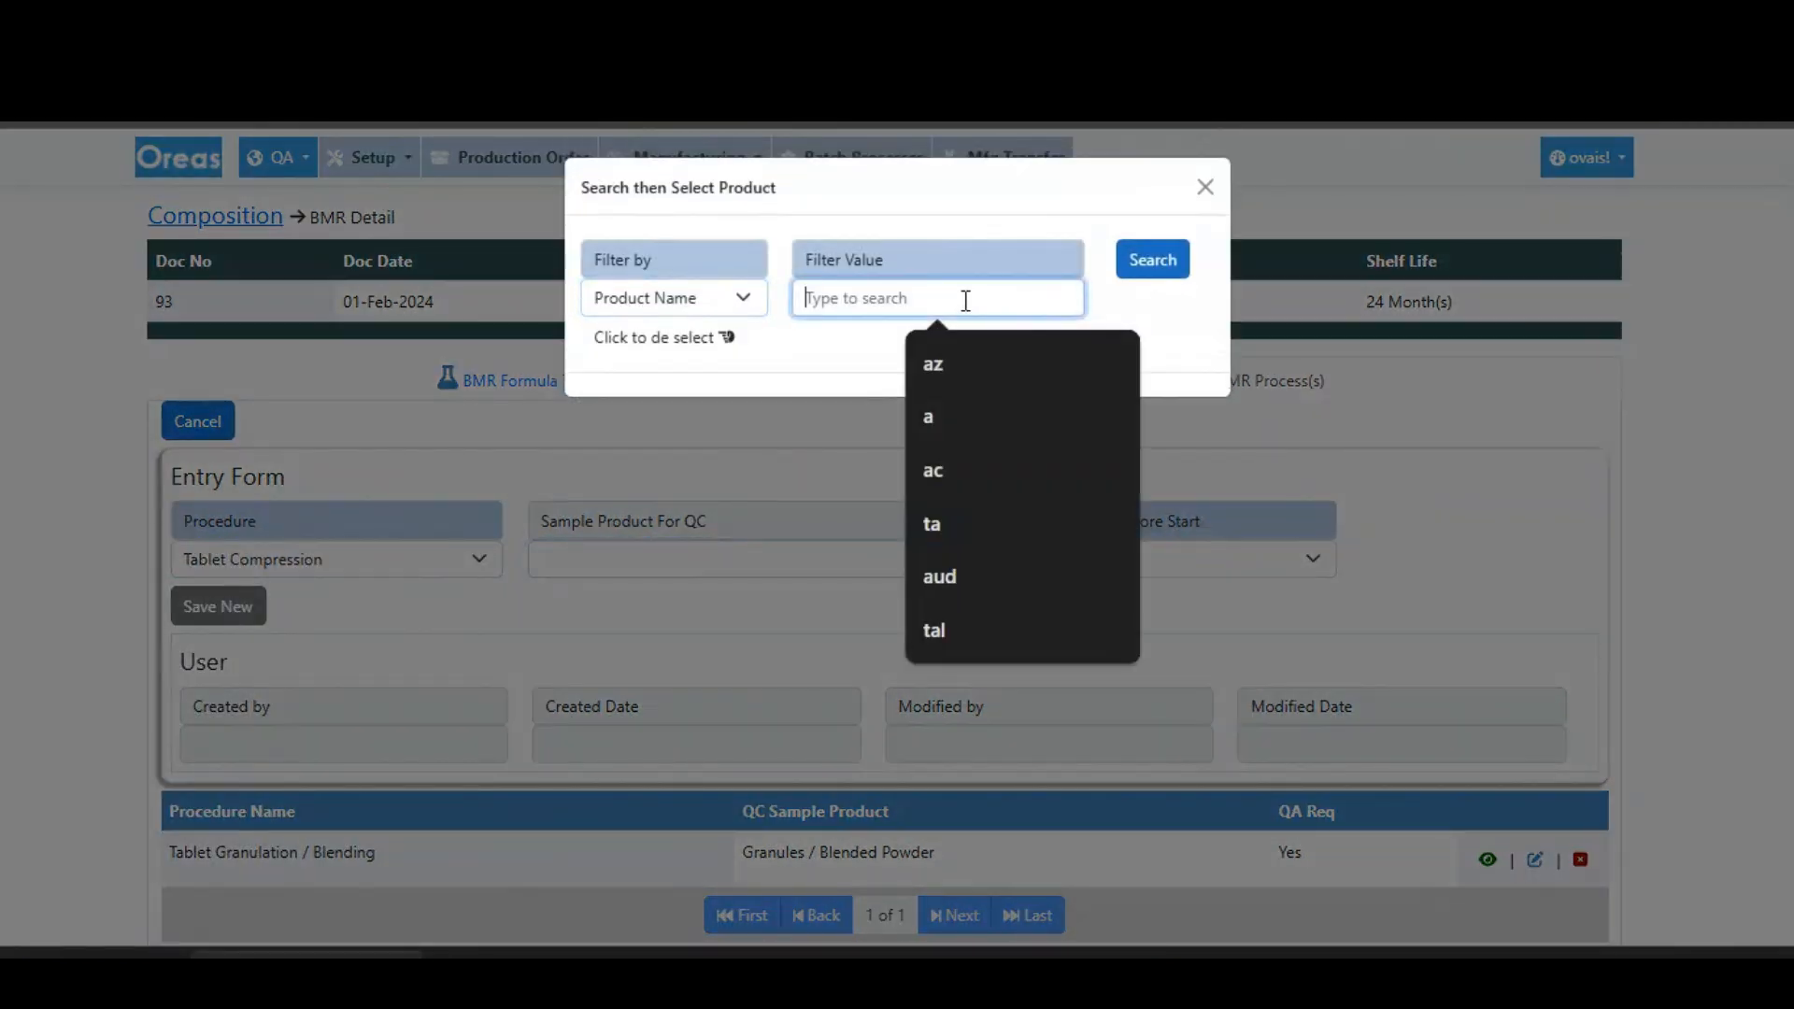
text(core tablet)
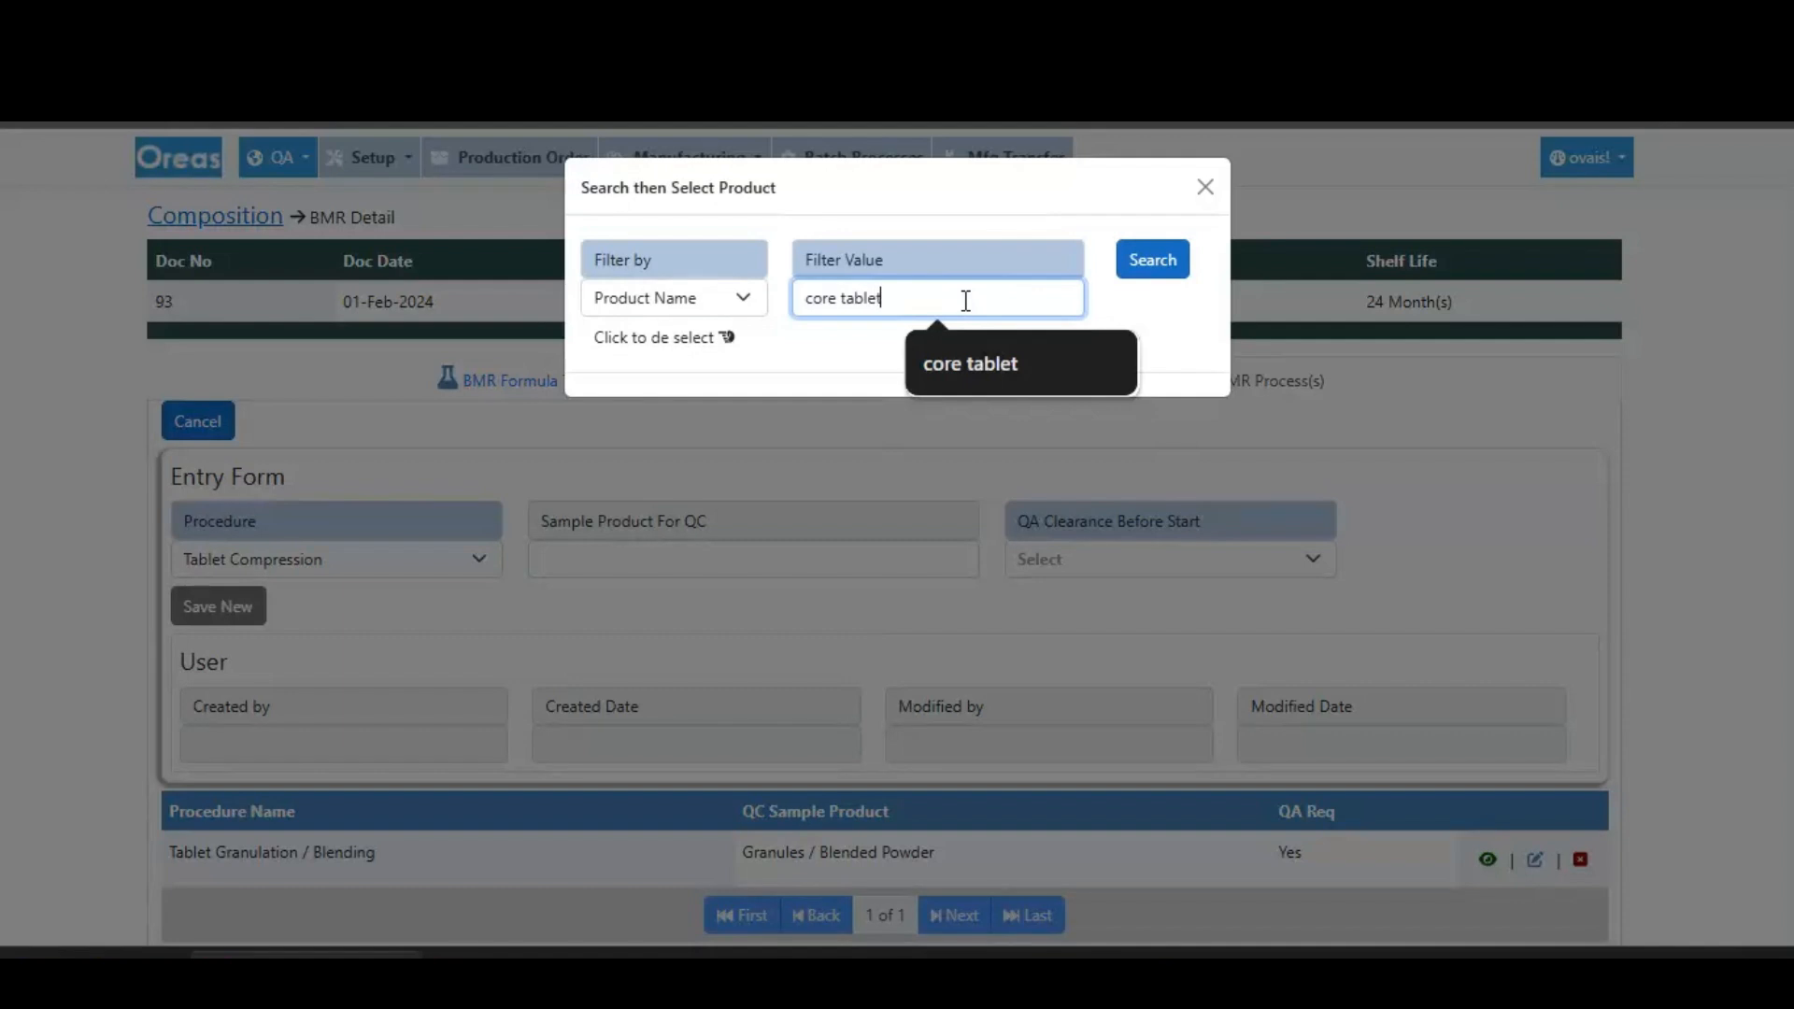
key(Return)
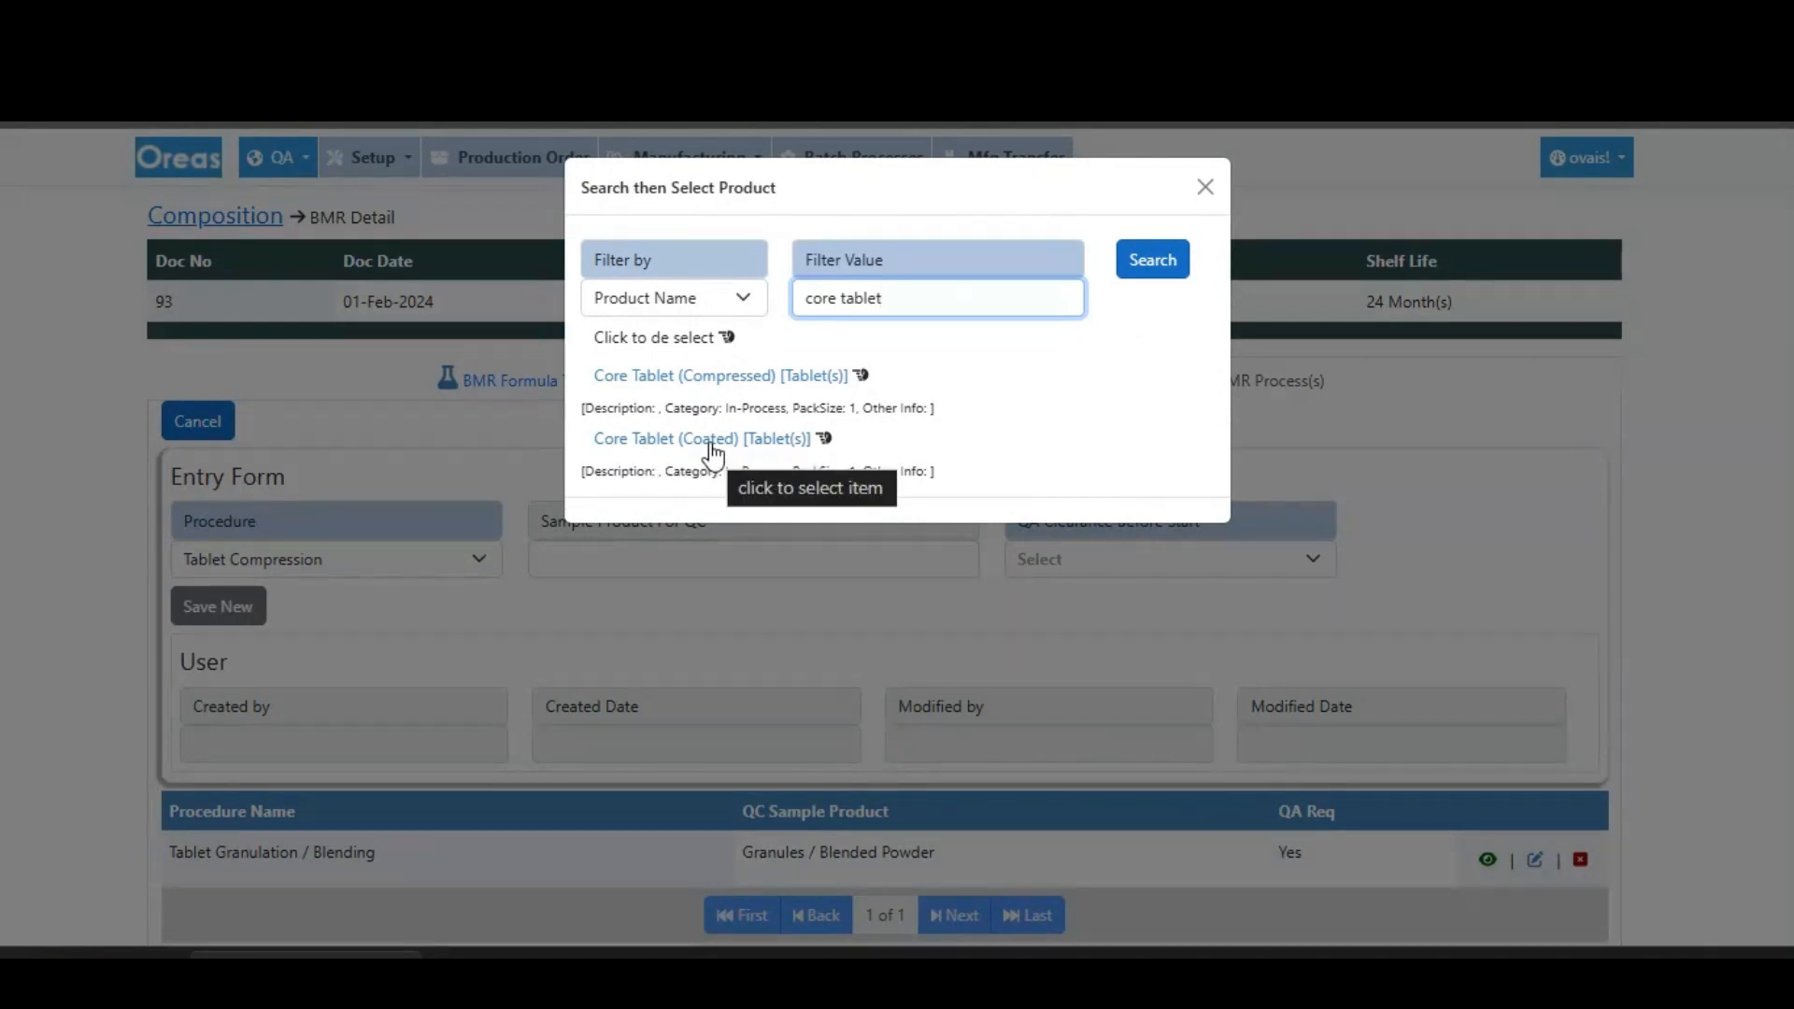
click(734, 381)
- Set QA clearance before start to Yes for Tablet Compression and save the new process
click(1121, 561)
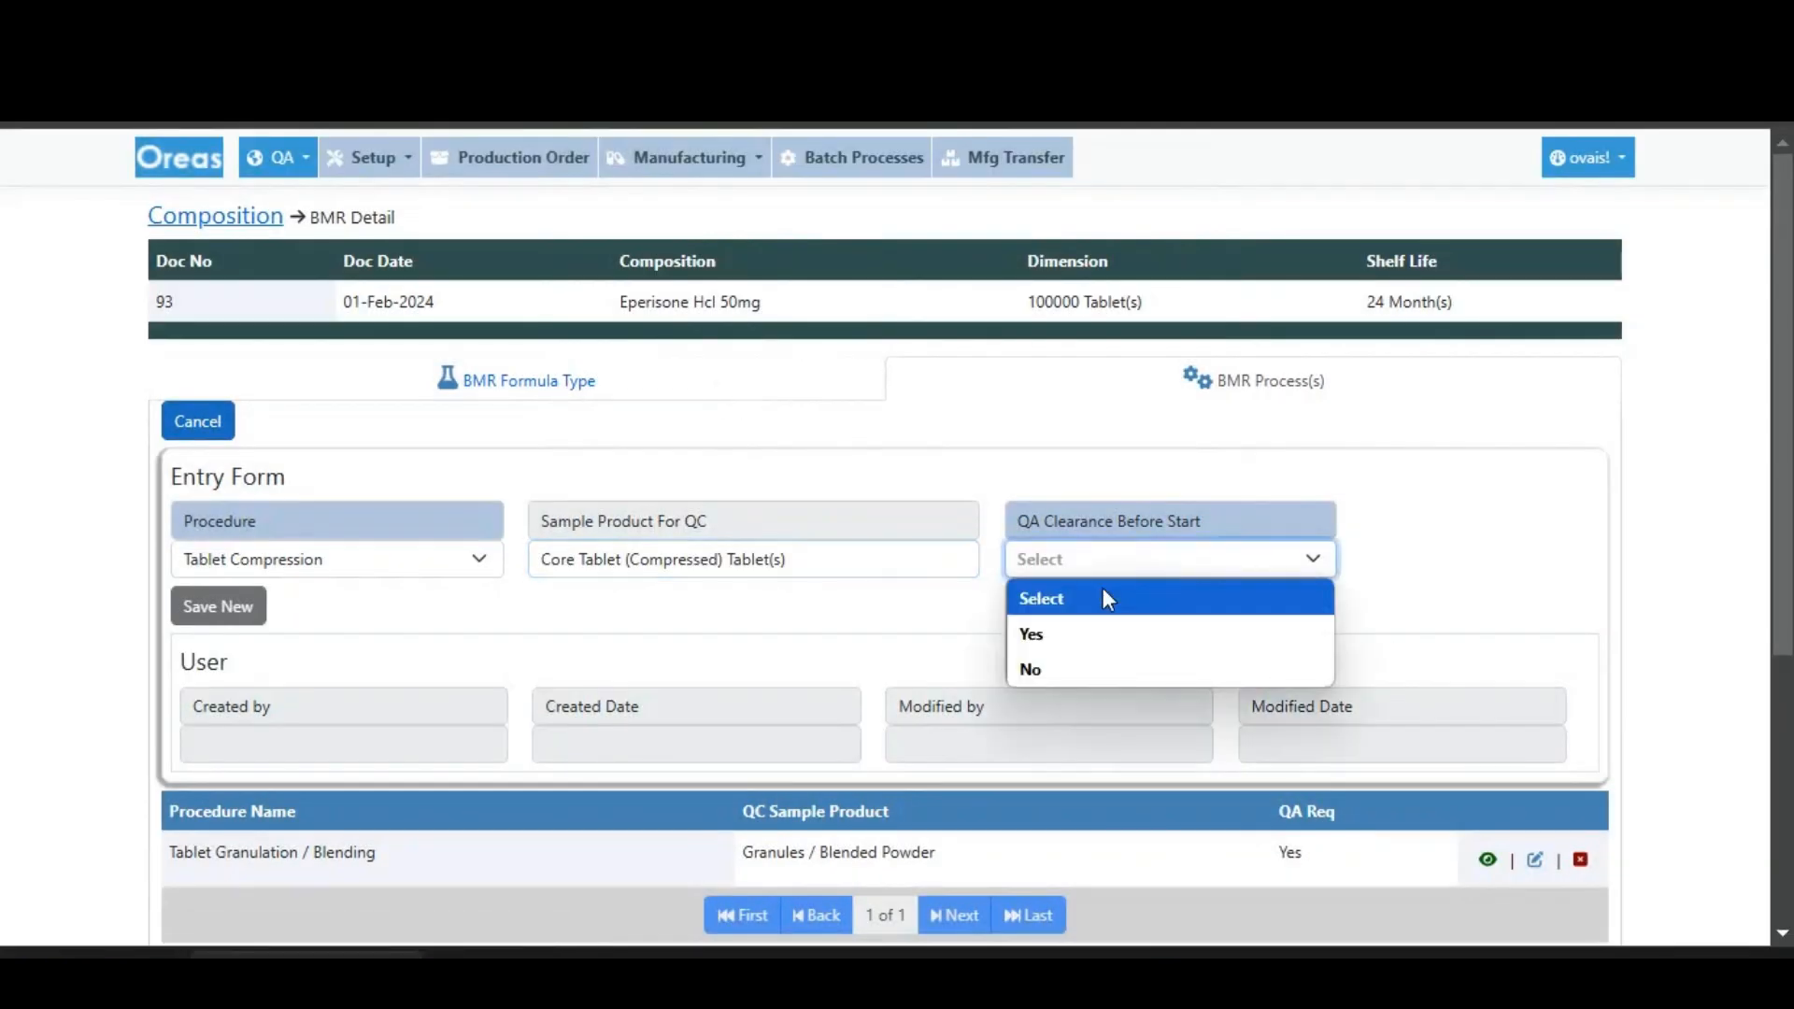
click(1061, 631)
click(229, 612)
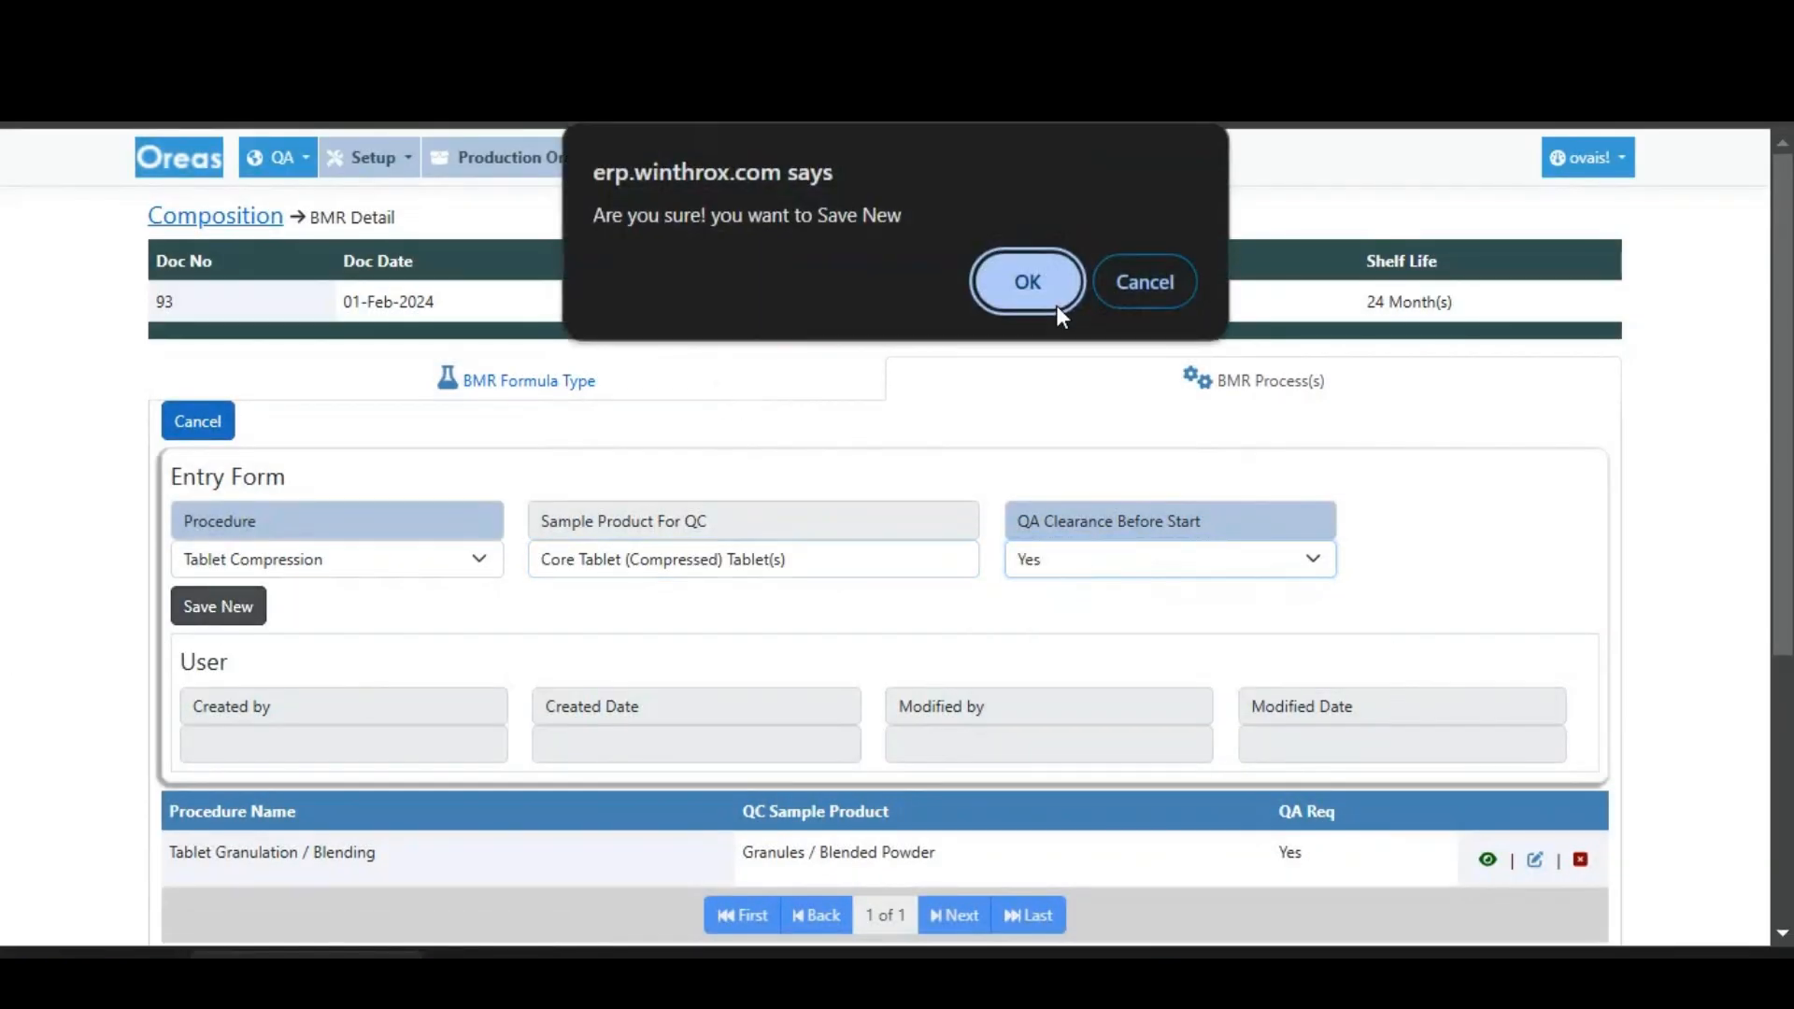
click(1024, 282)
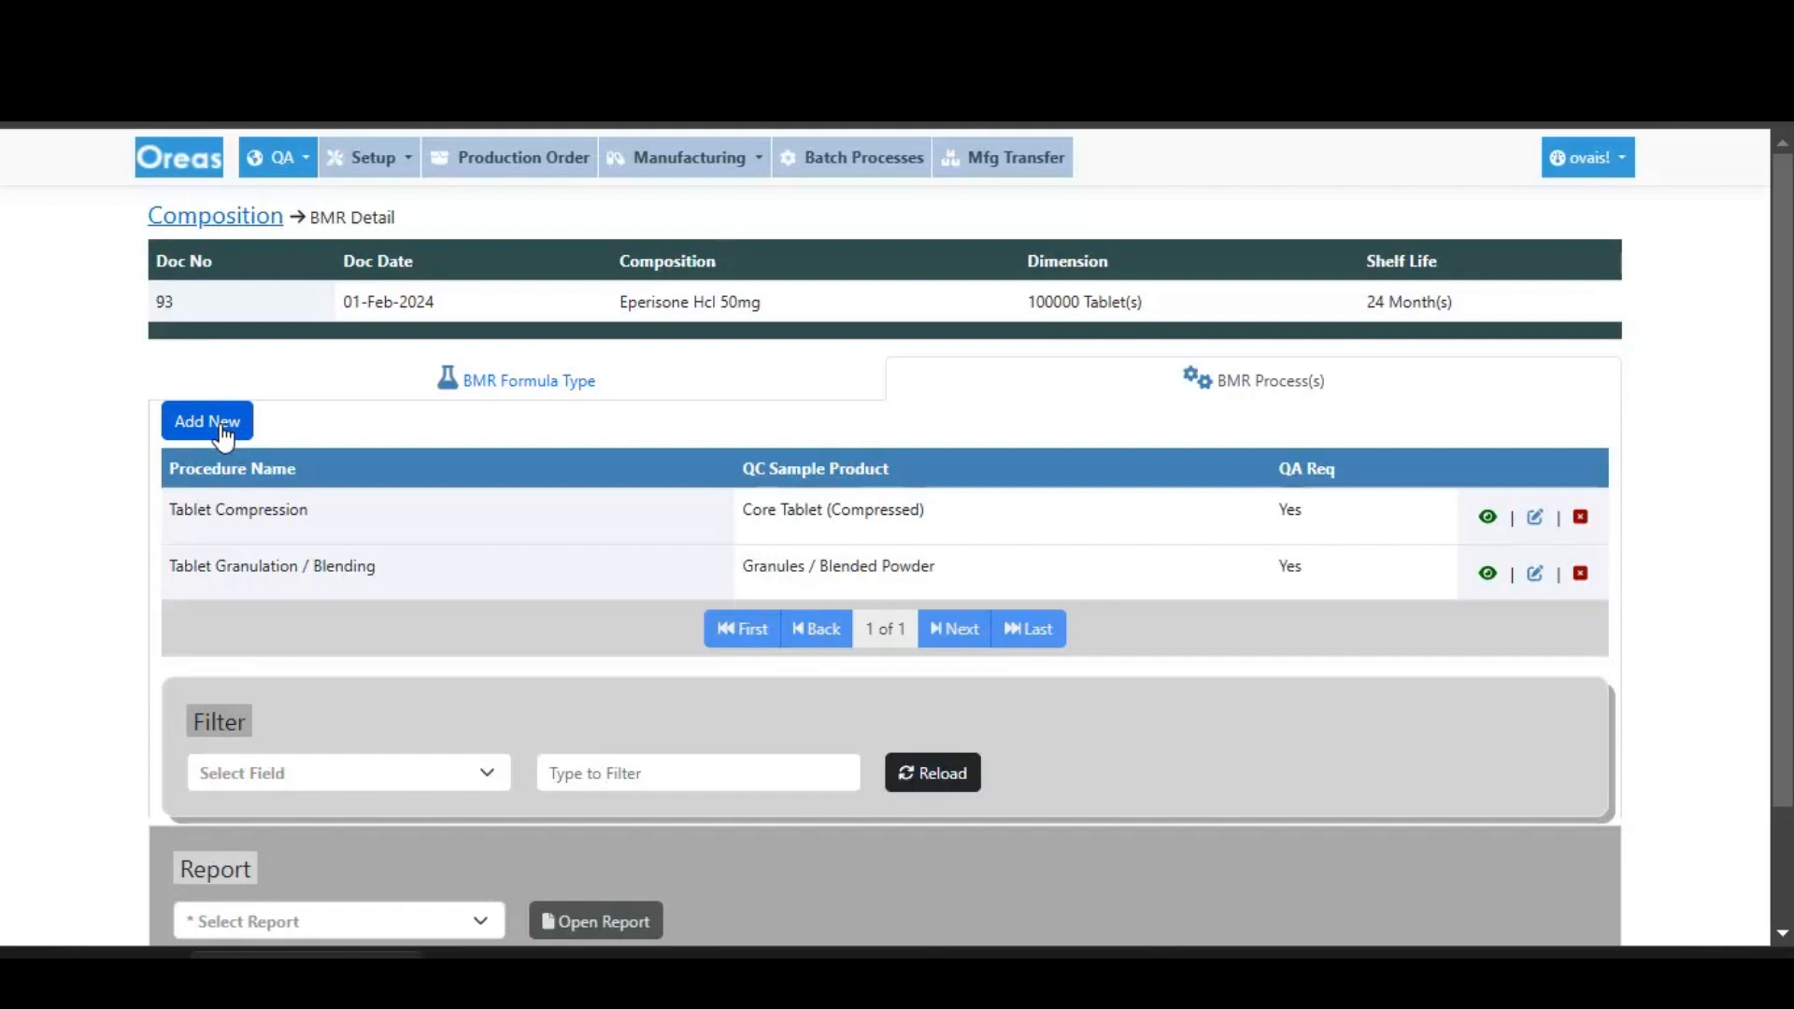
- Start a third BMR process with procedure Tablet Coating and QC sample product Core Tablet (Coated)
click(209, 423)
click(300, 559)
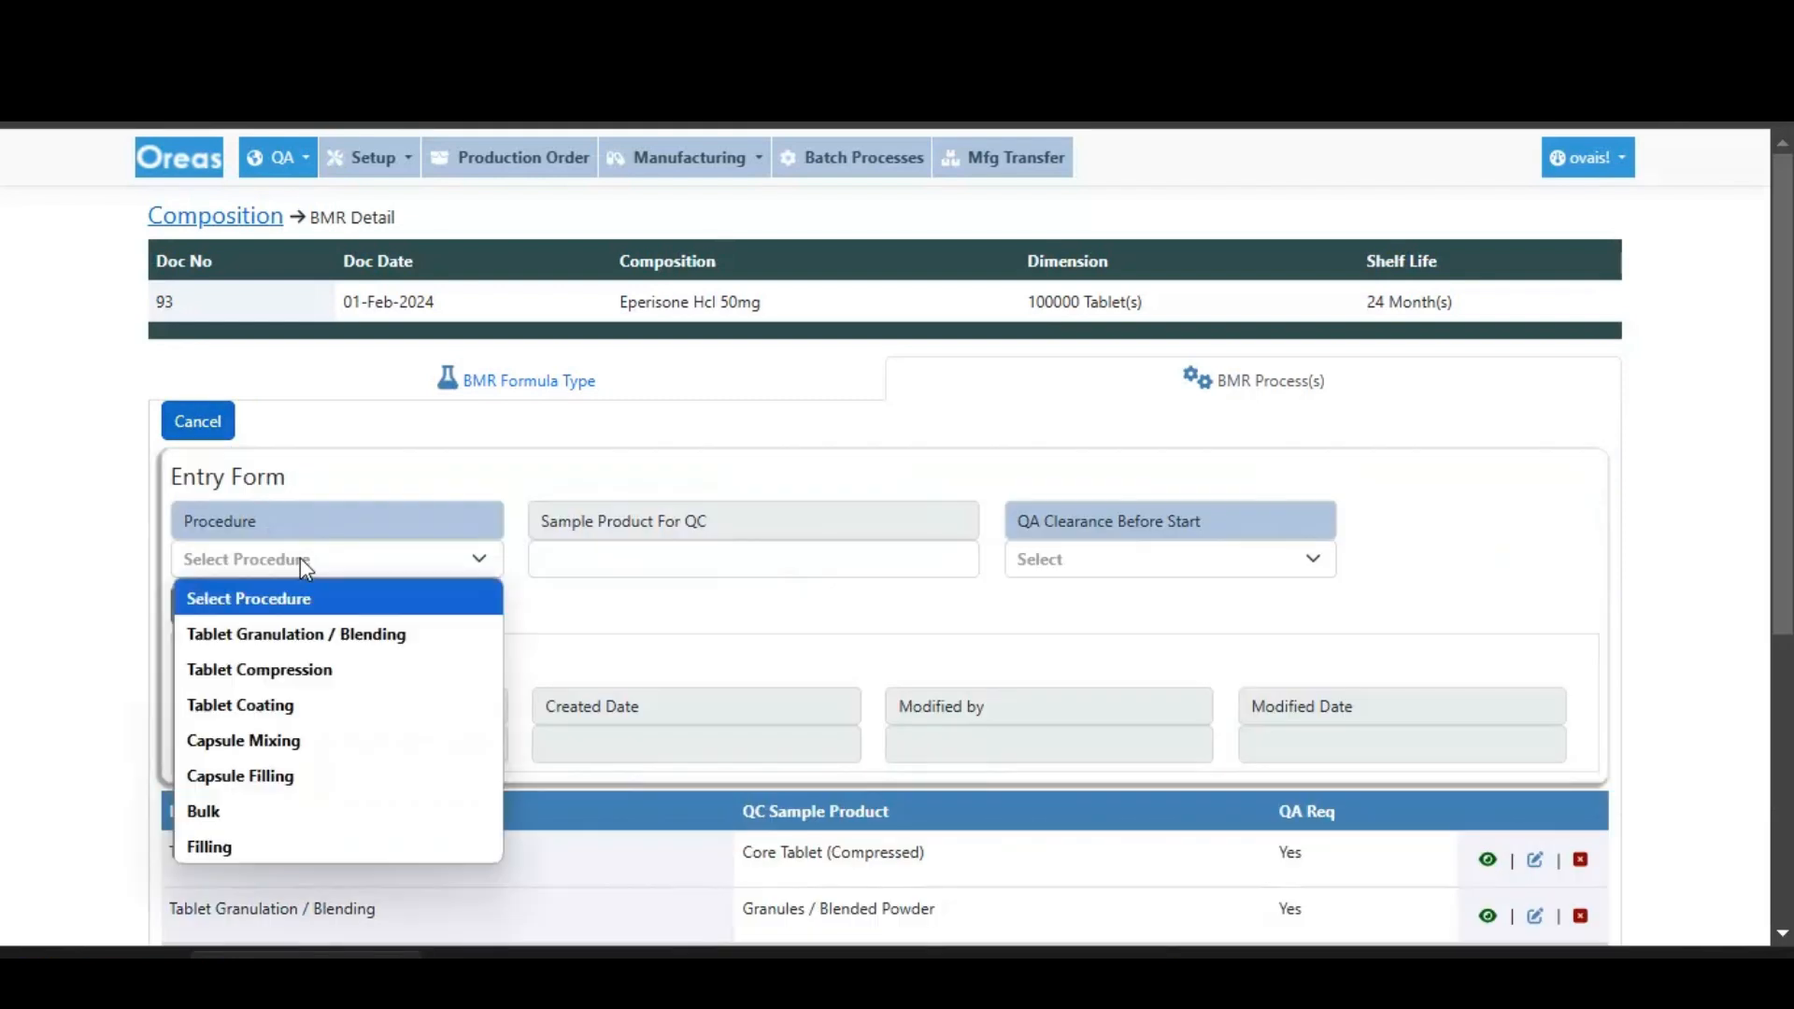
click(311, 705)
click(679, 568)
click(994, 297)
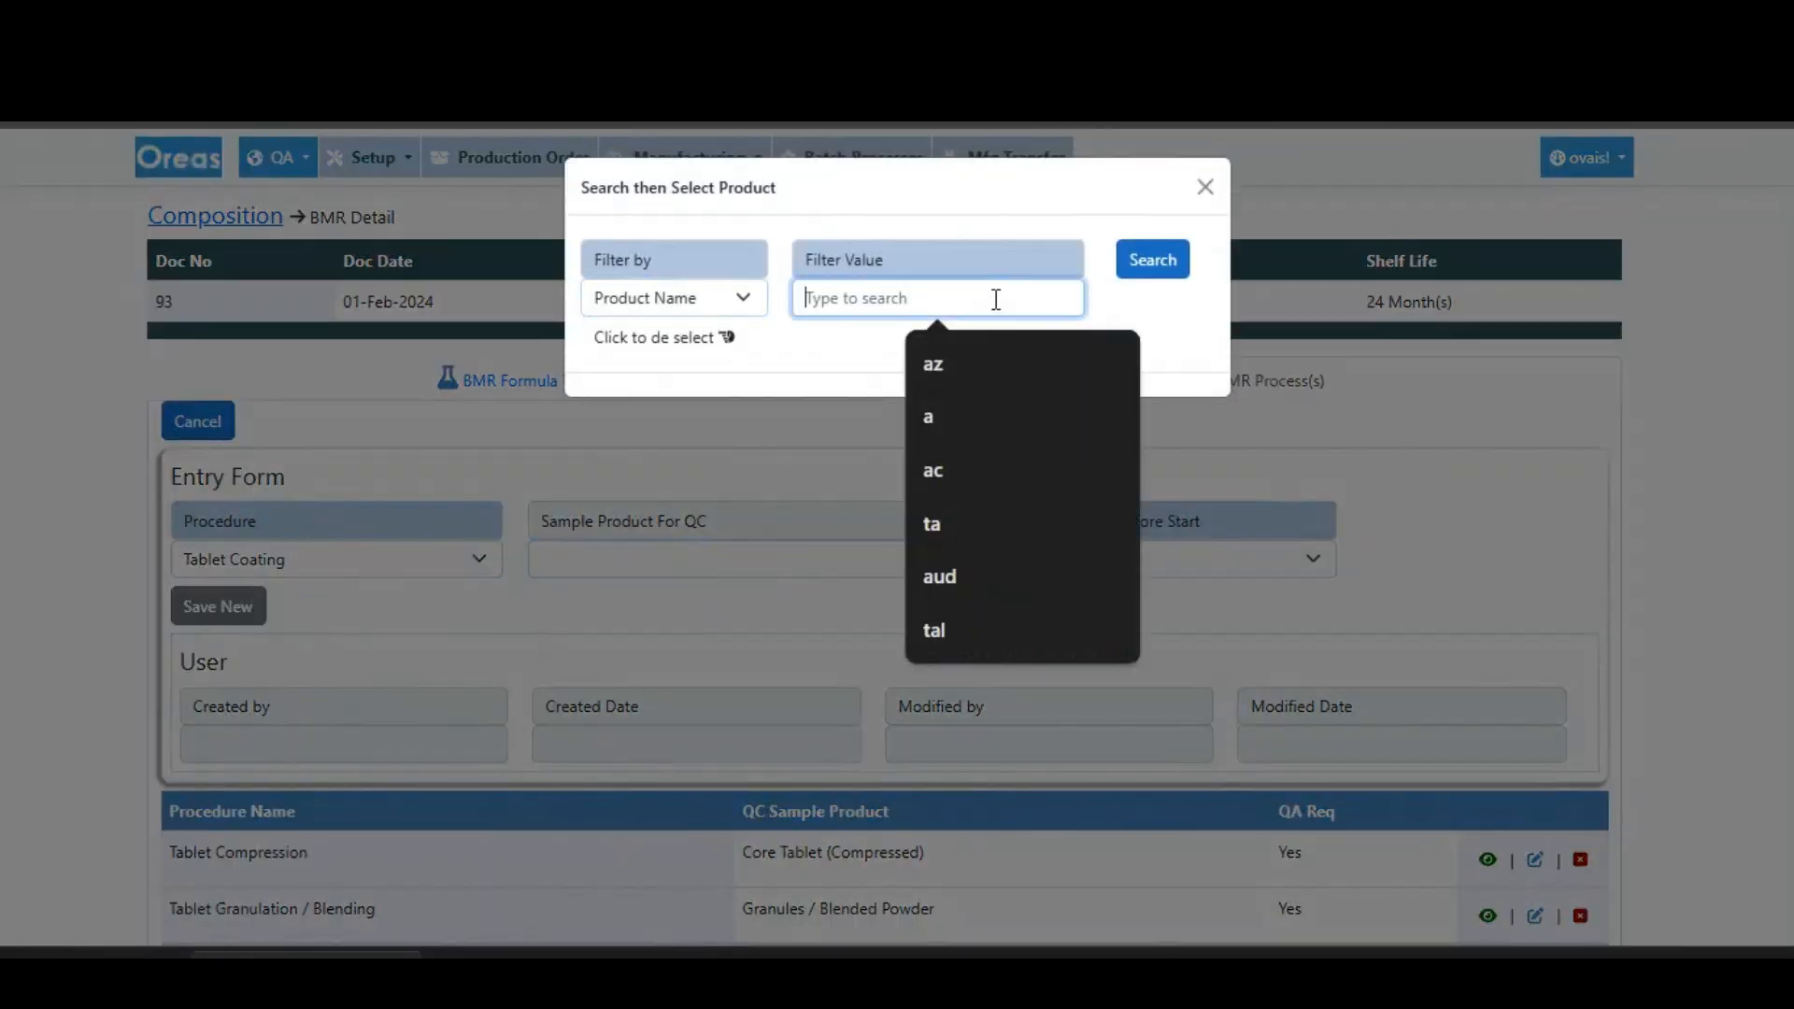
text(core tablet)
key(Return)
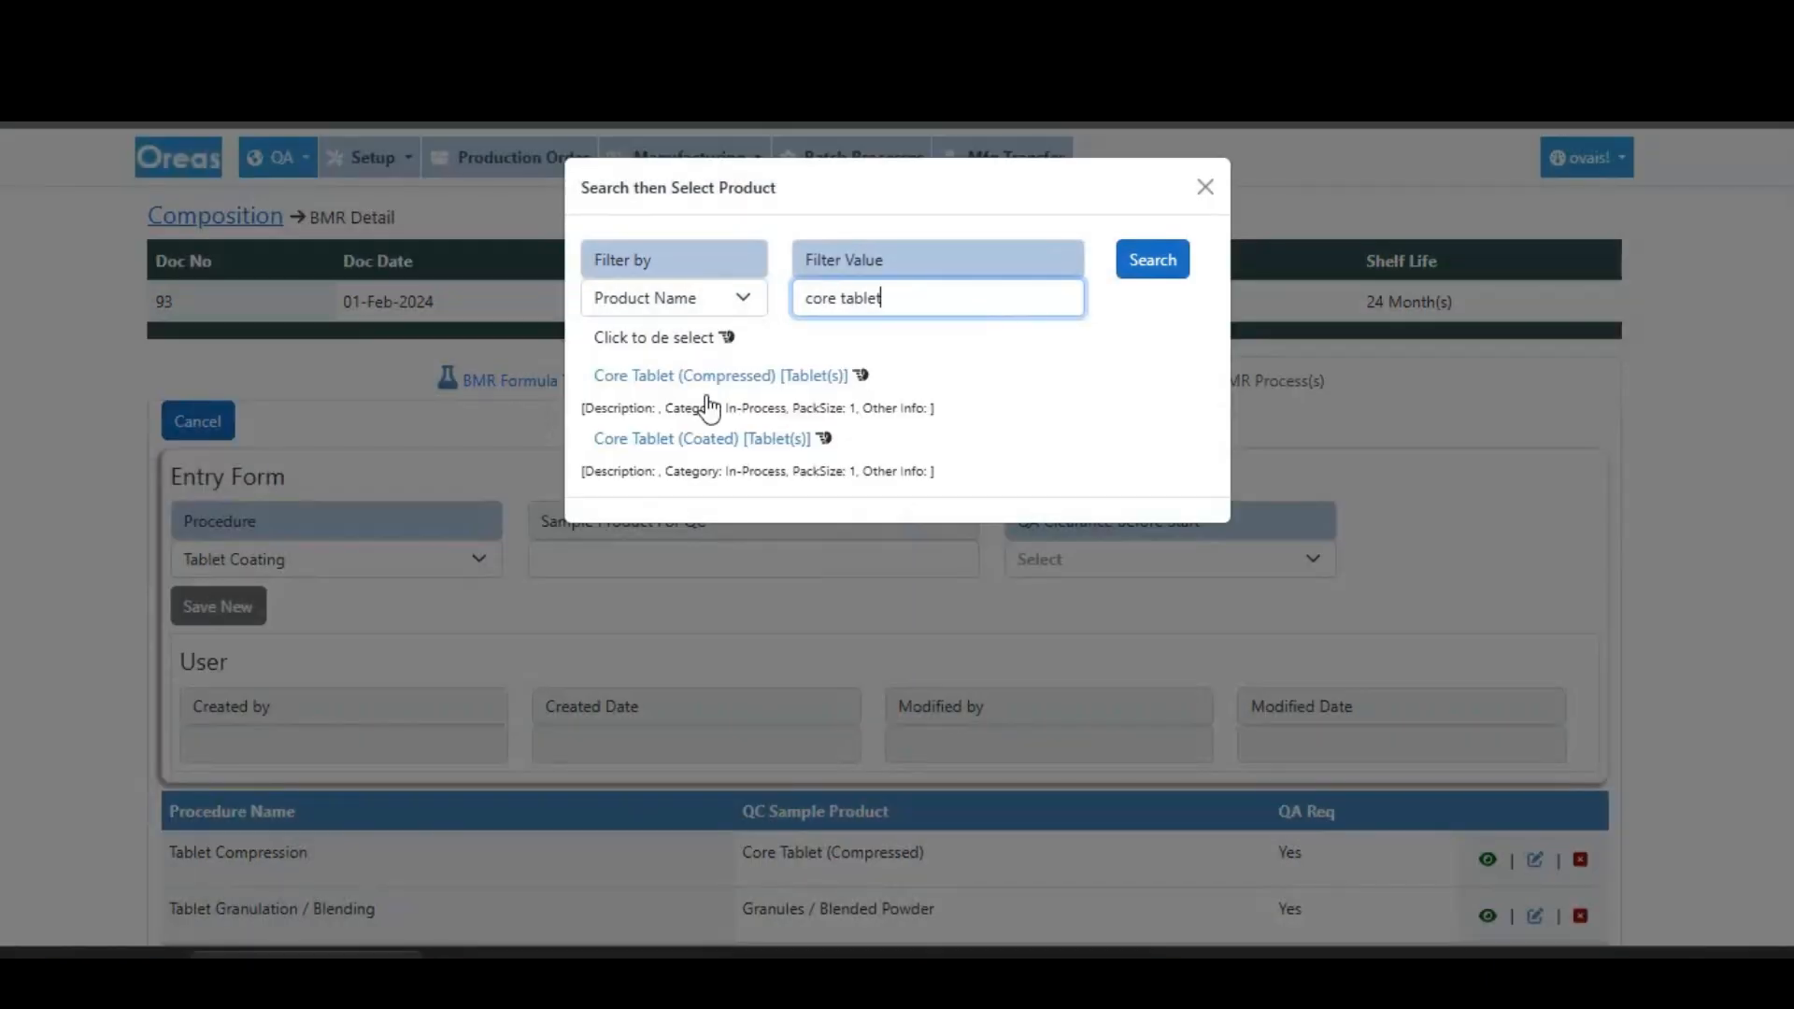
click(696, 453)
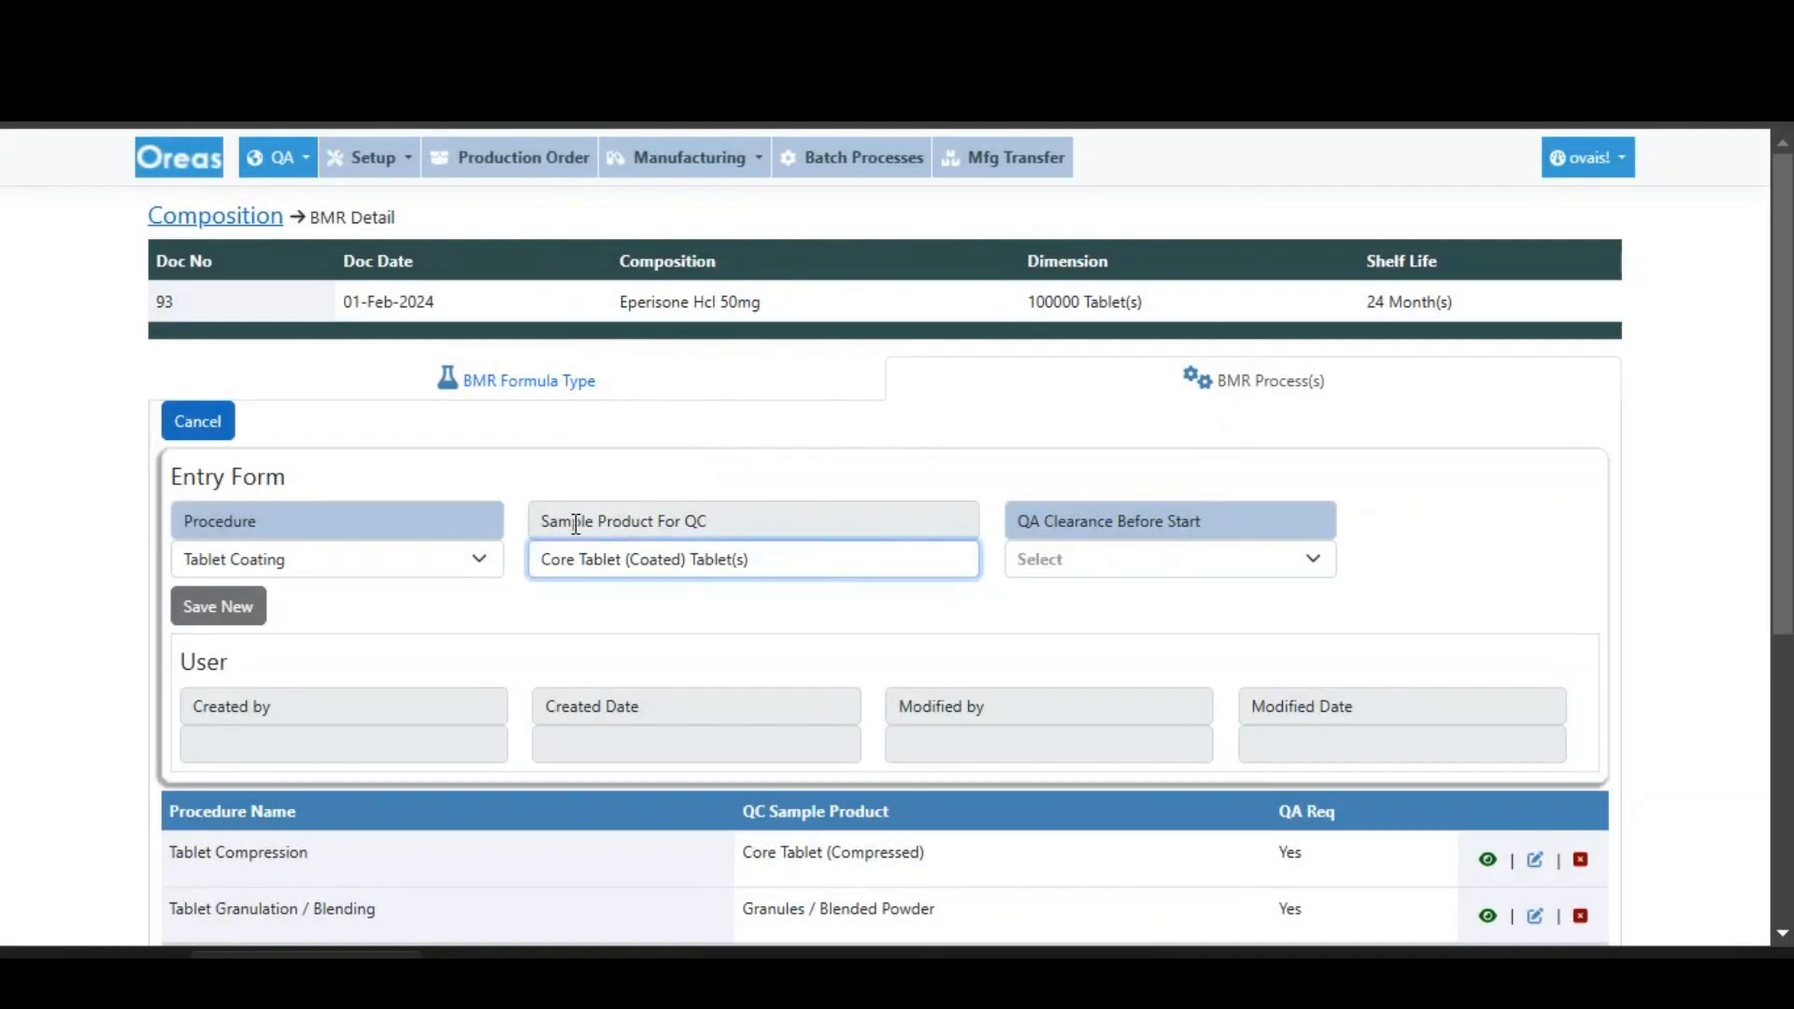
drag(549, 521, 738, 536)
click(1010, 604)
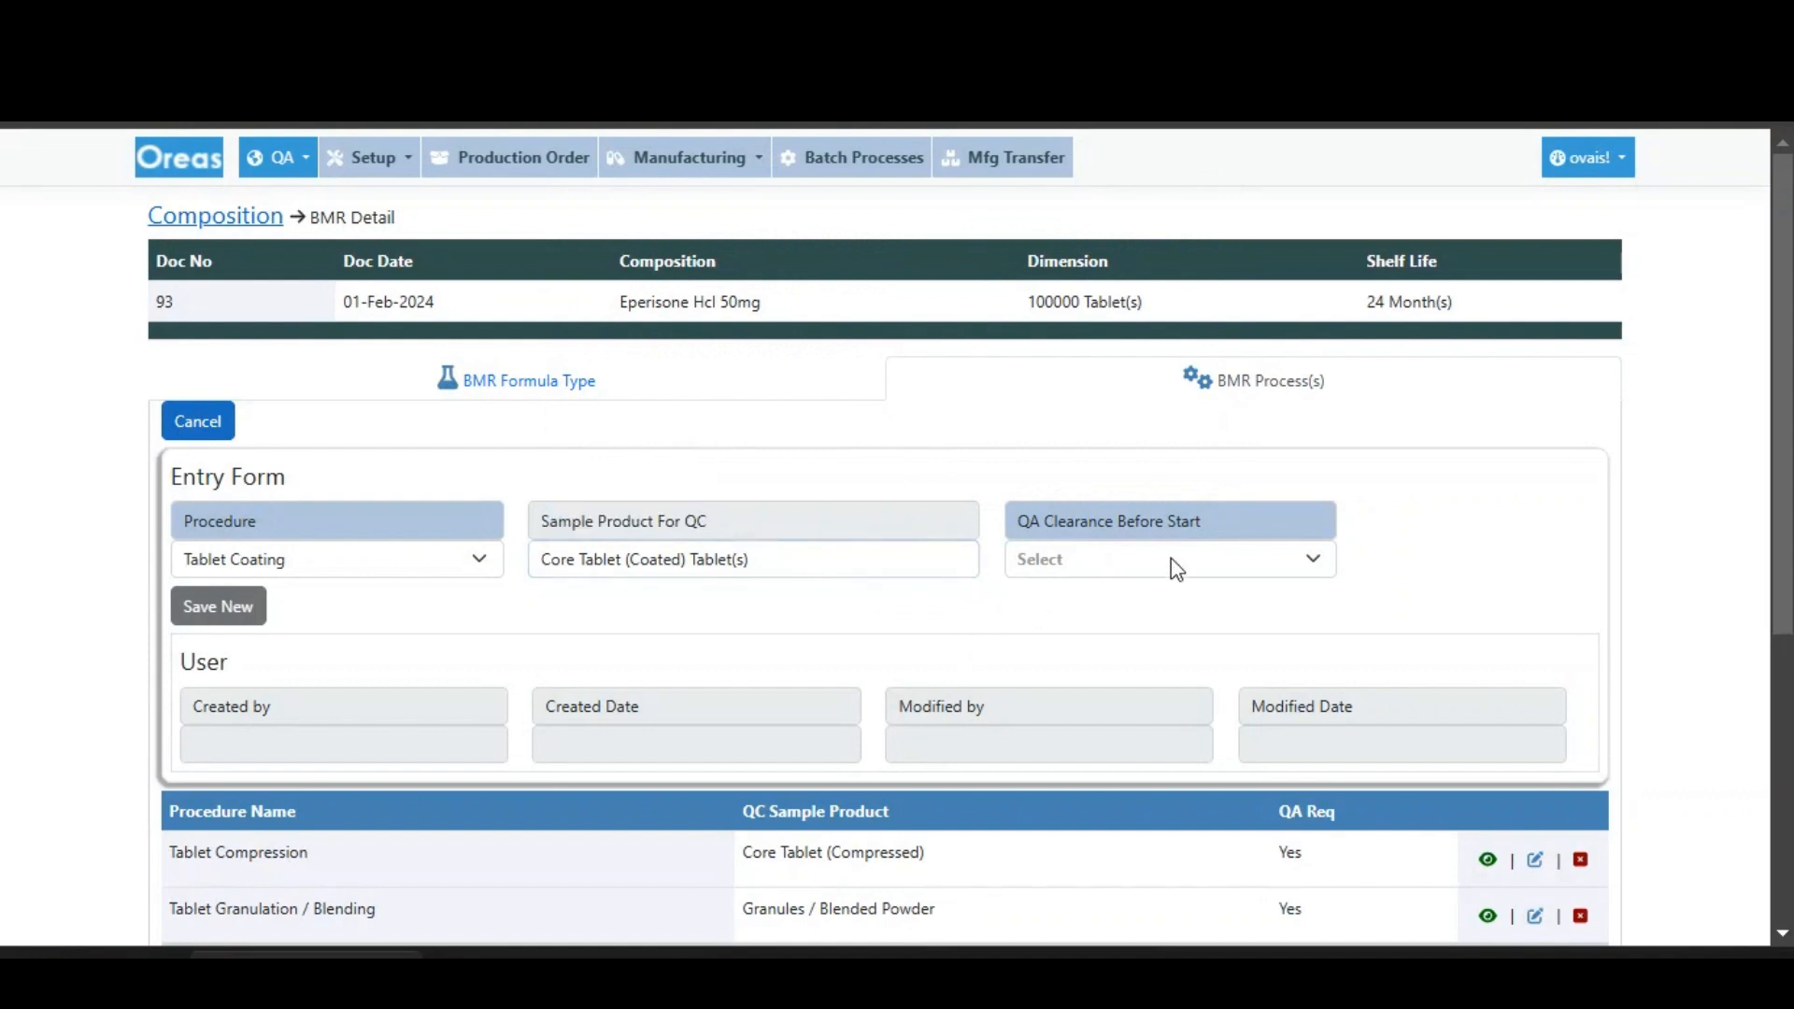
- Set QA clearance before start to Yes for Tablet Coating and save the new process
click(1175, 567)
click(1065, 632)
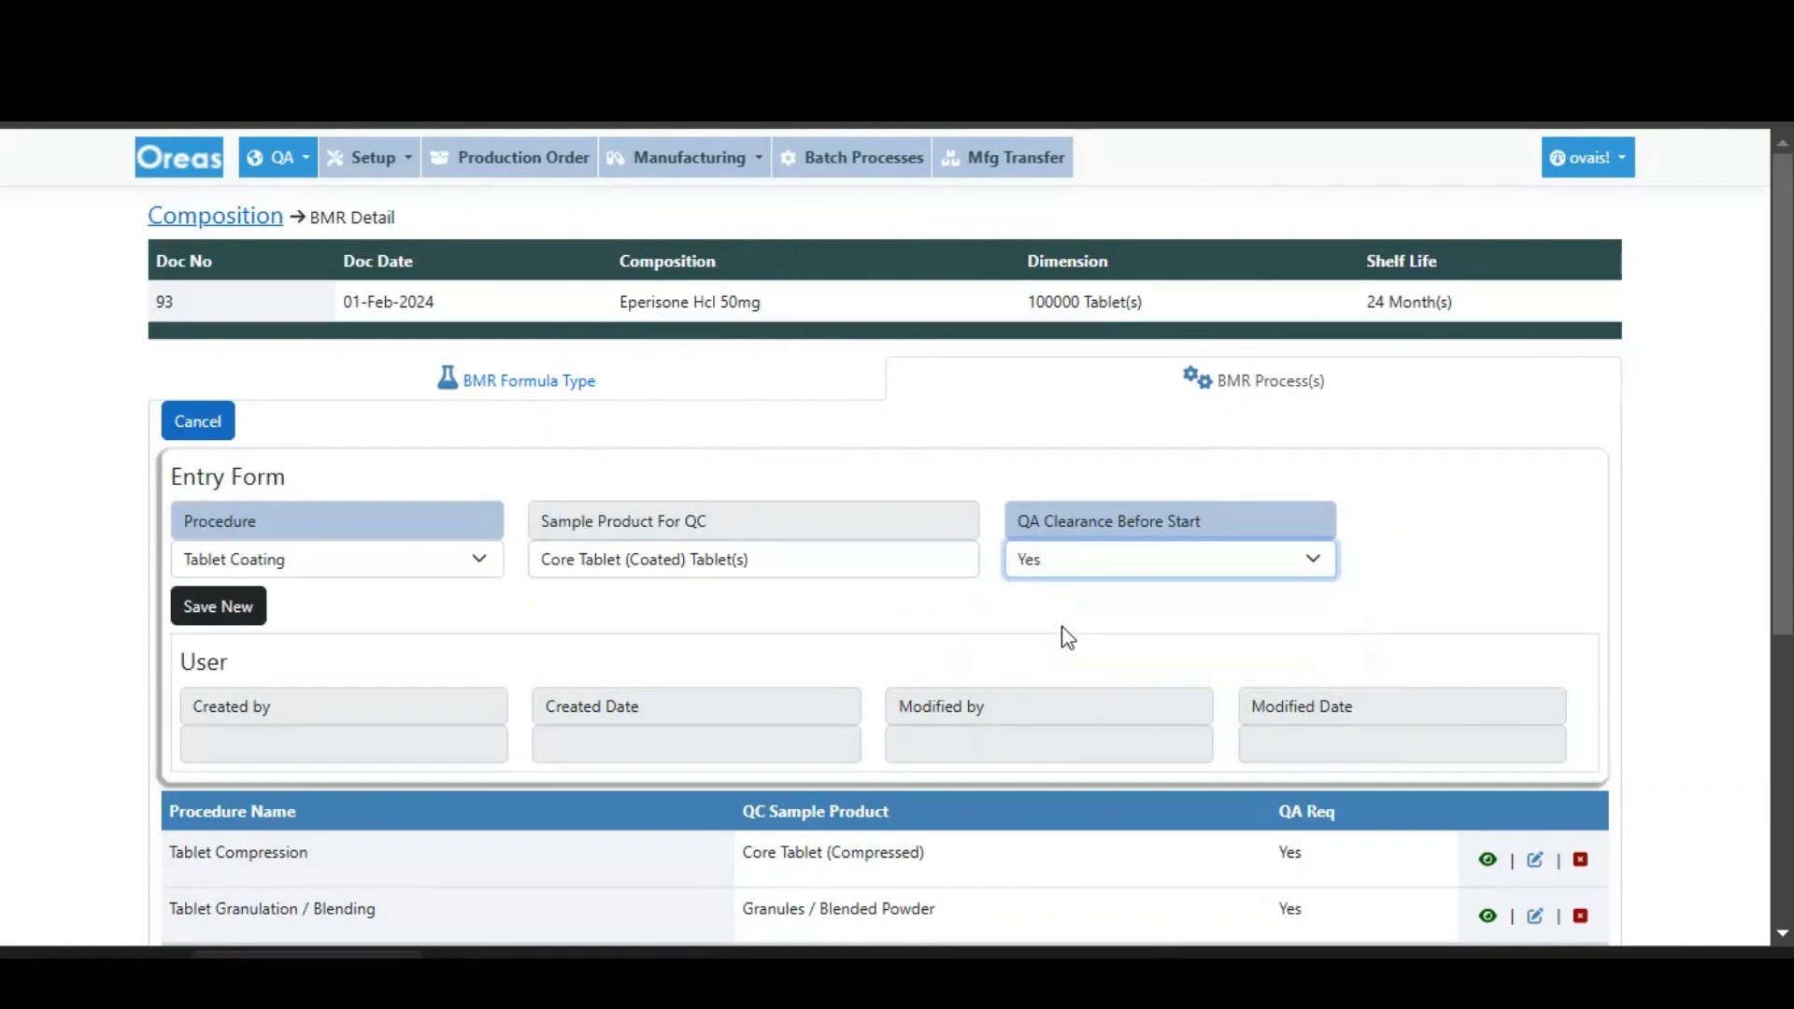
click(221, 610)
click(1027, 282)
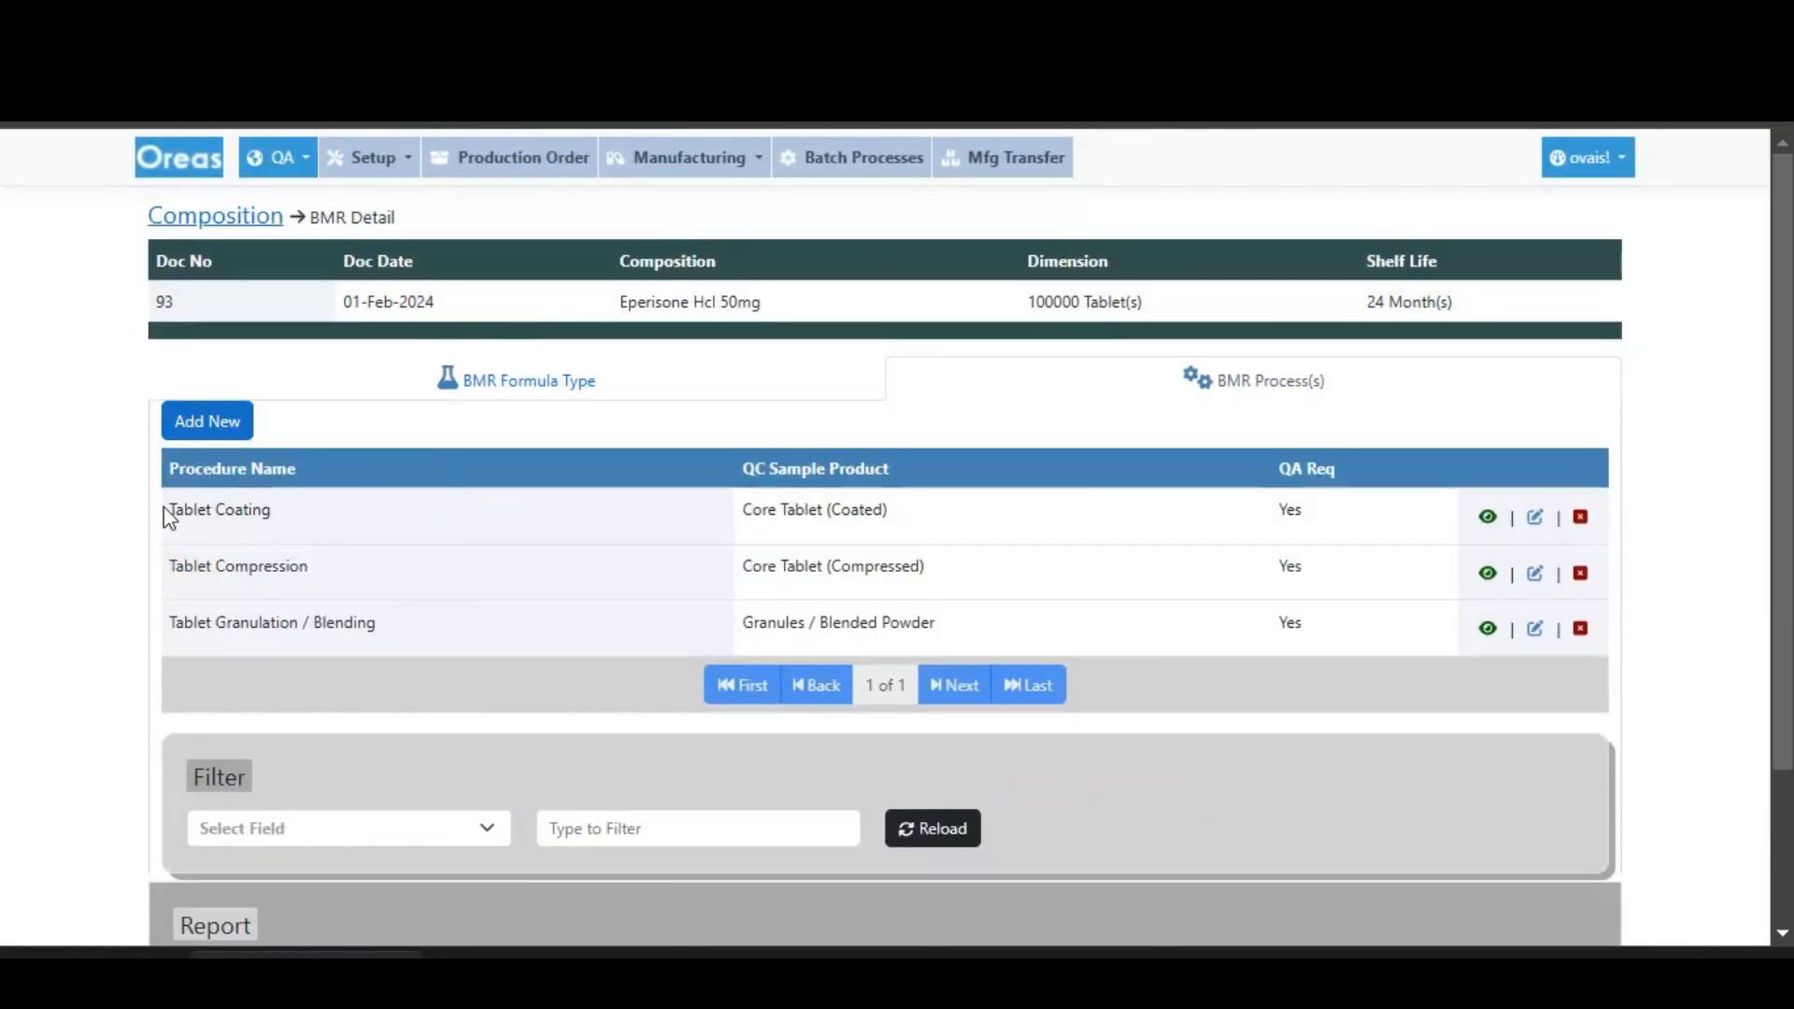
- Review the listed BMR processes and open the manufacturing Batch page in a new browser tab
drag(164, 516, 1310, 643)
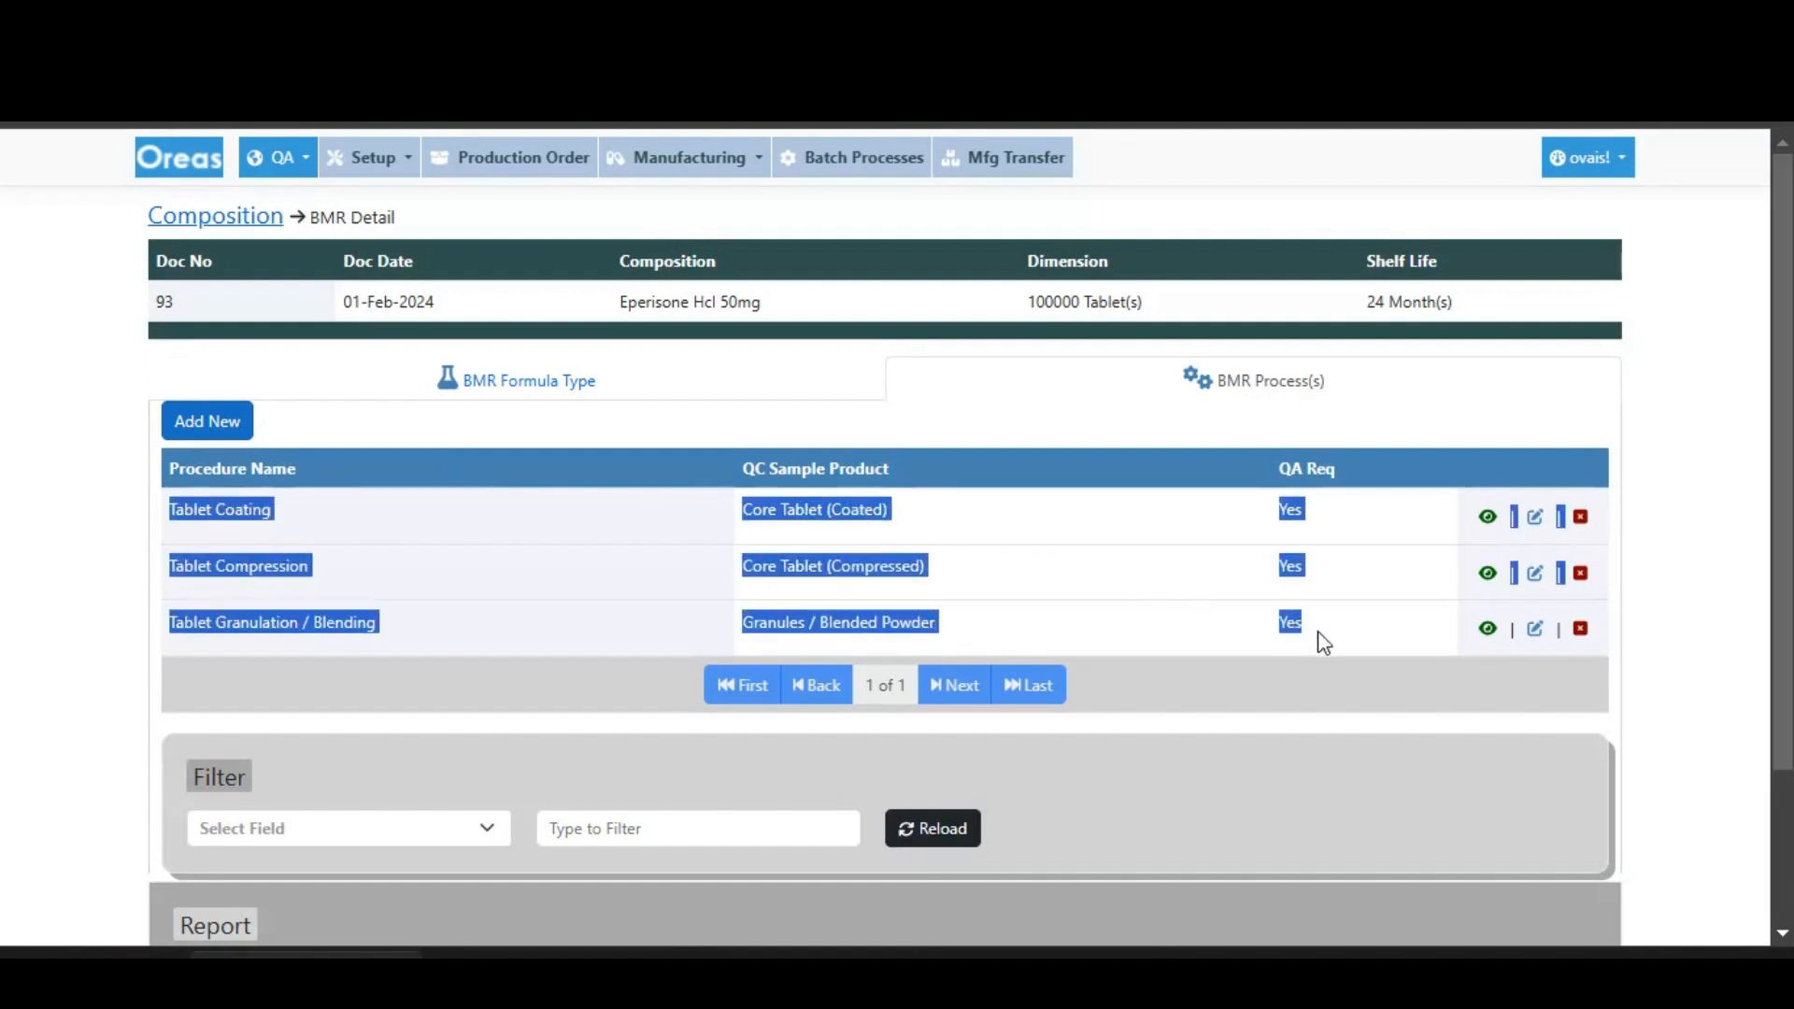
click(1319, 643)
click(696, 174)
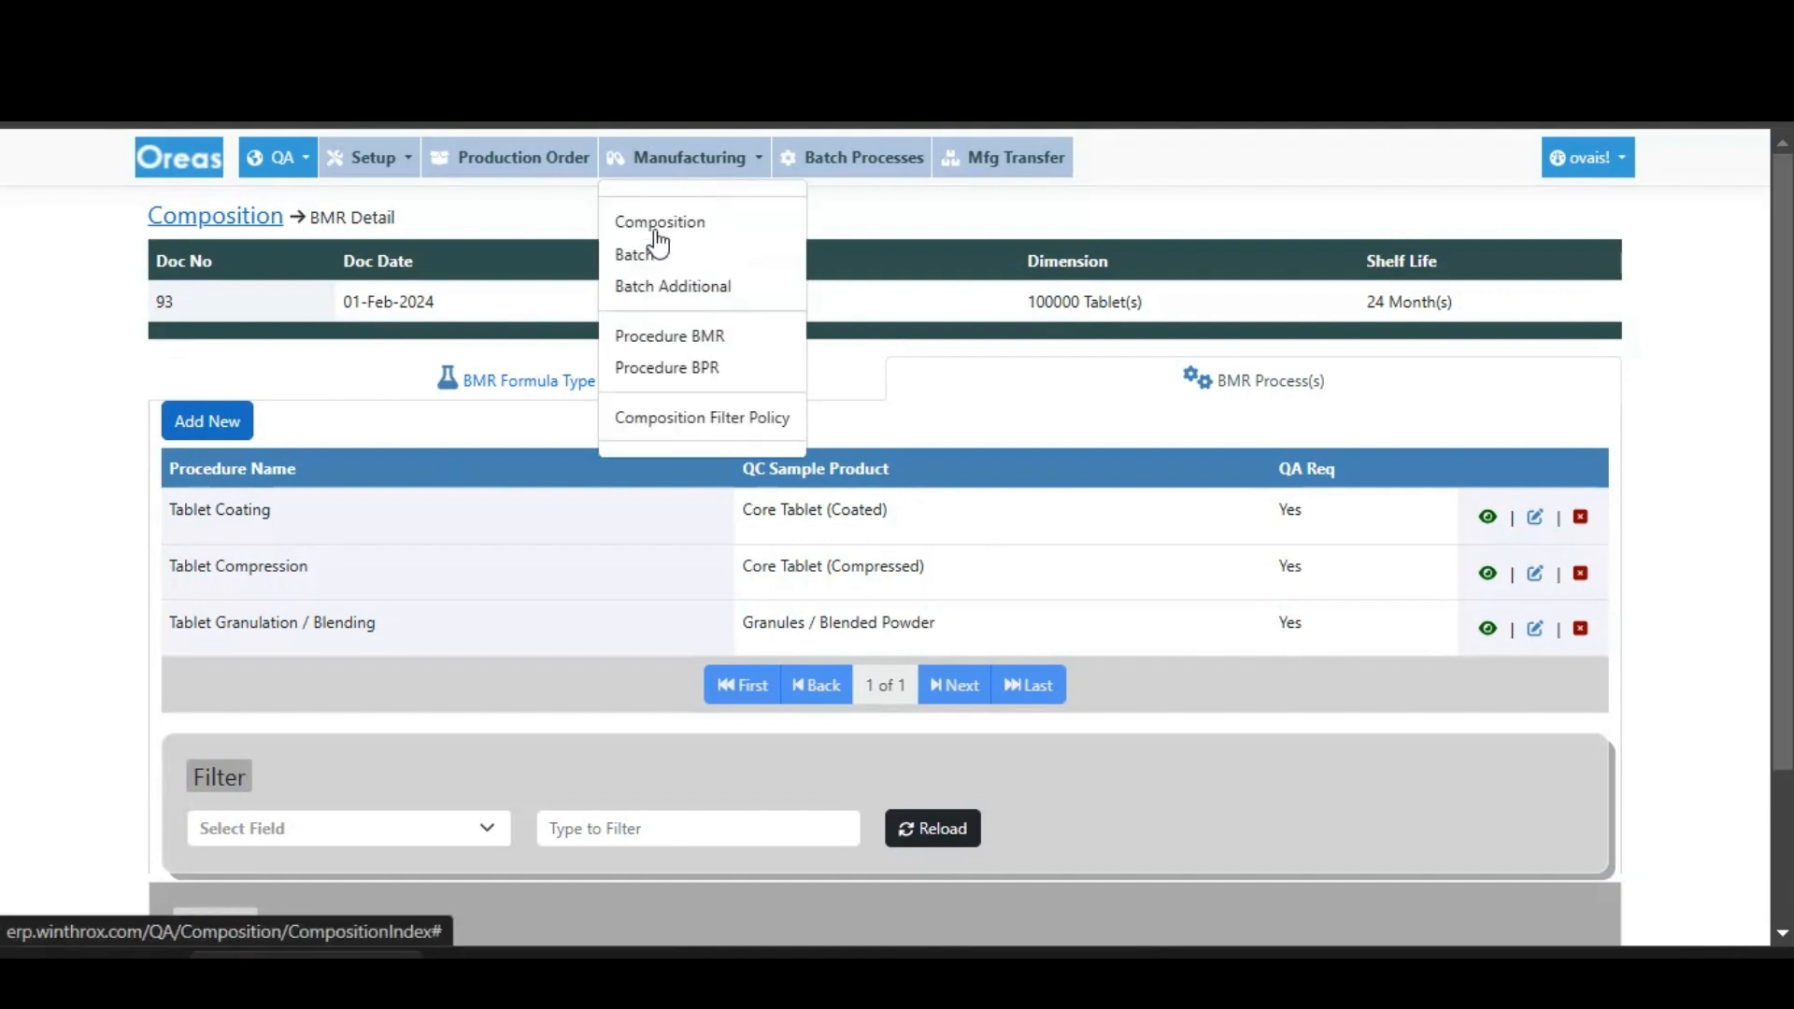
right_click(639, 265)
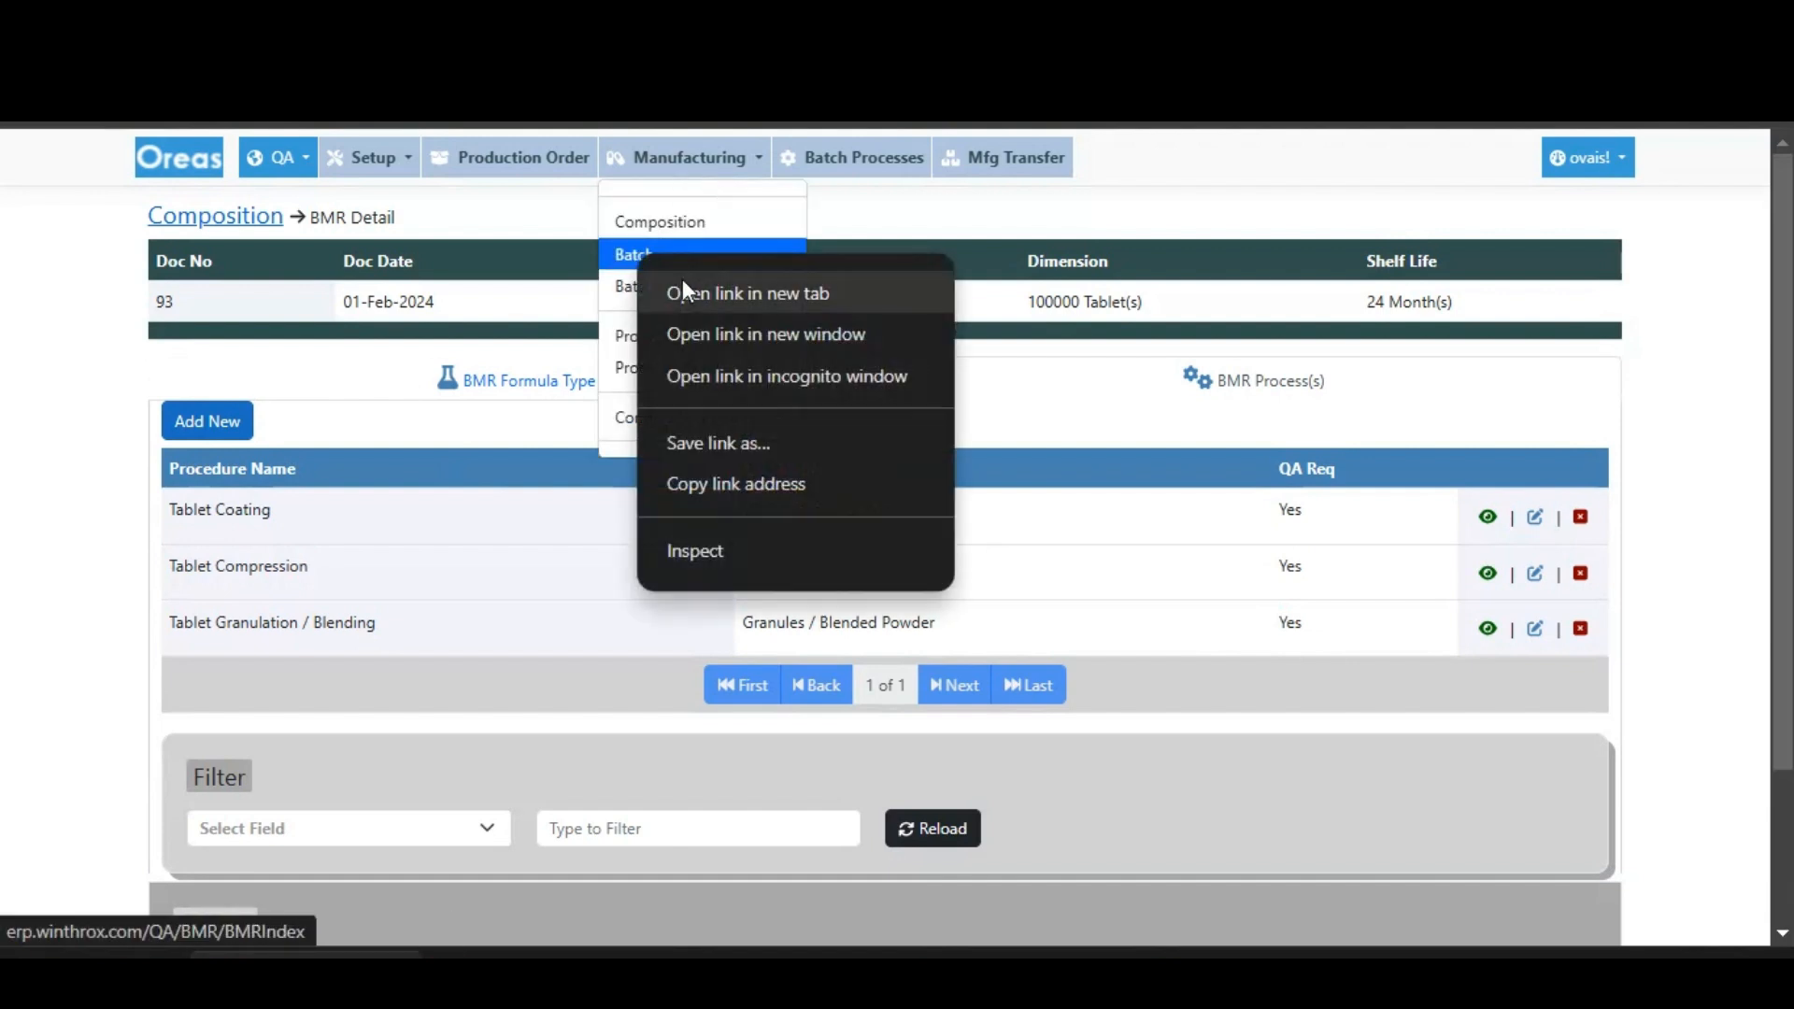
click(682, 290)
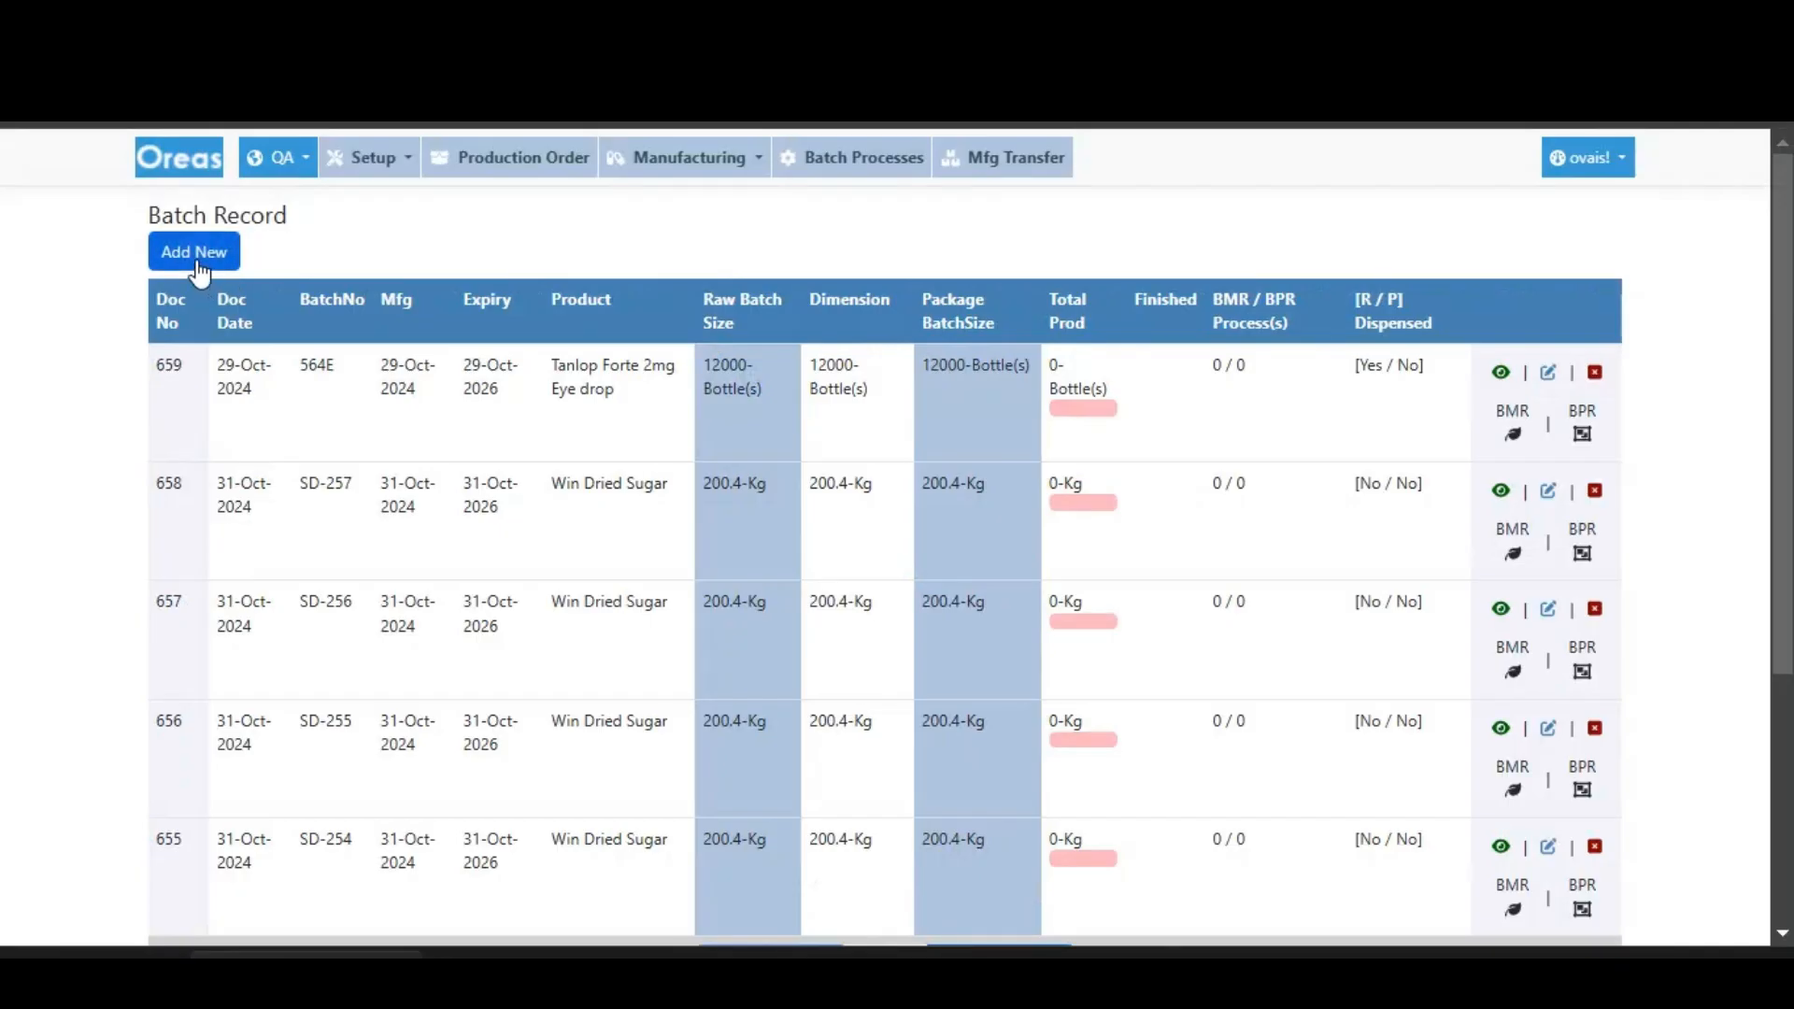
- Start a new batch record and select Zisone Tablet 50 mg as the manufacturing product
click(200, 256)
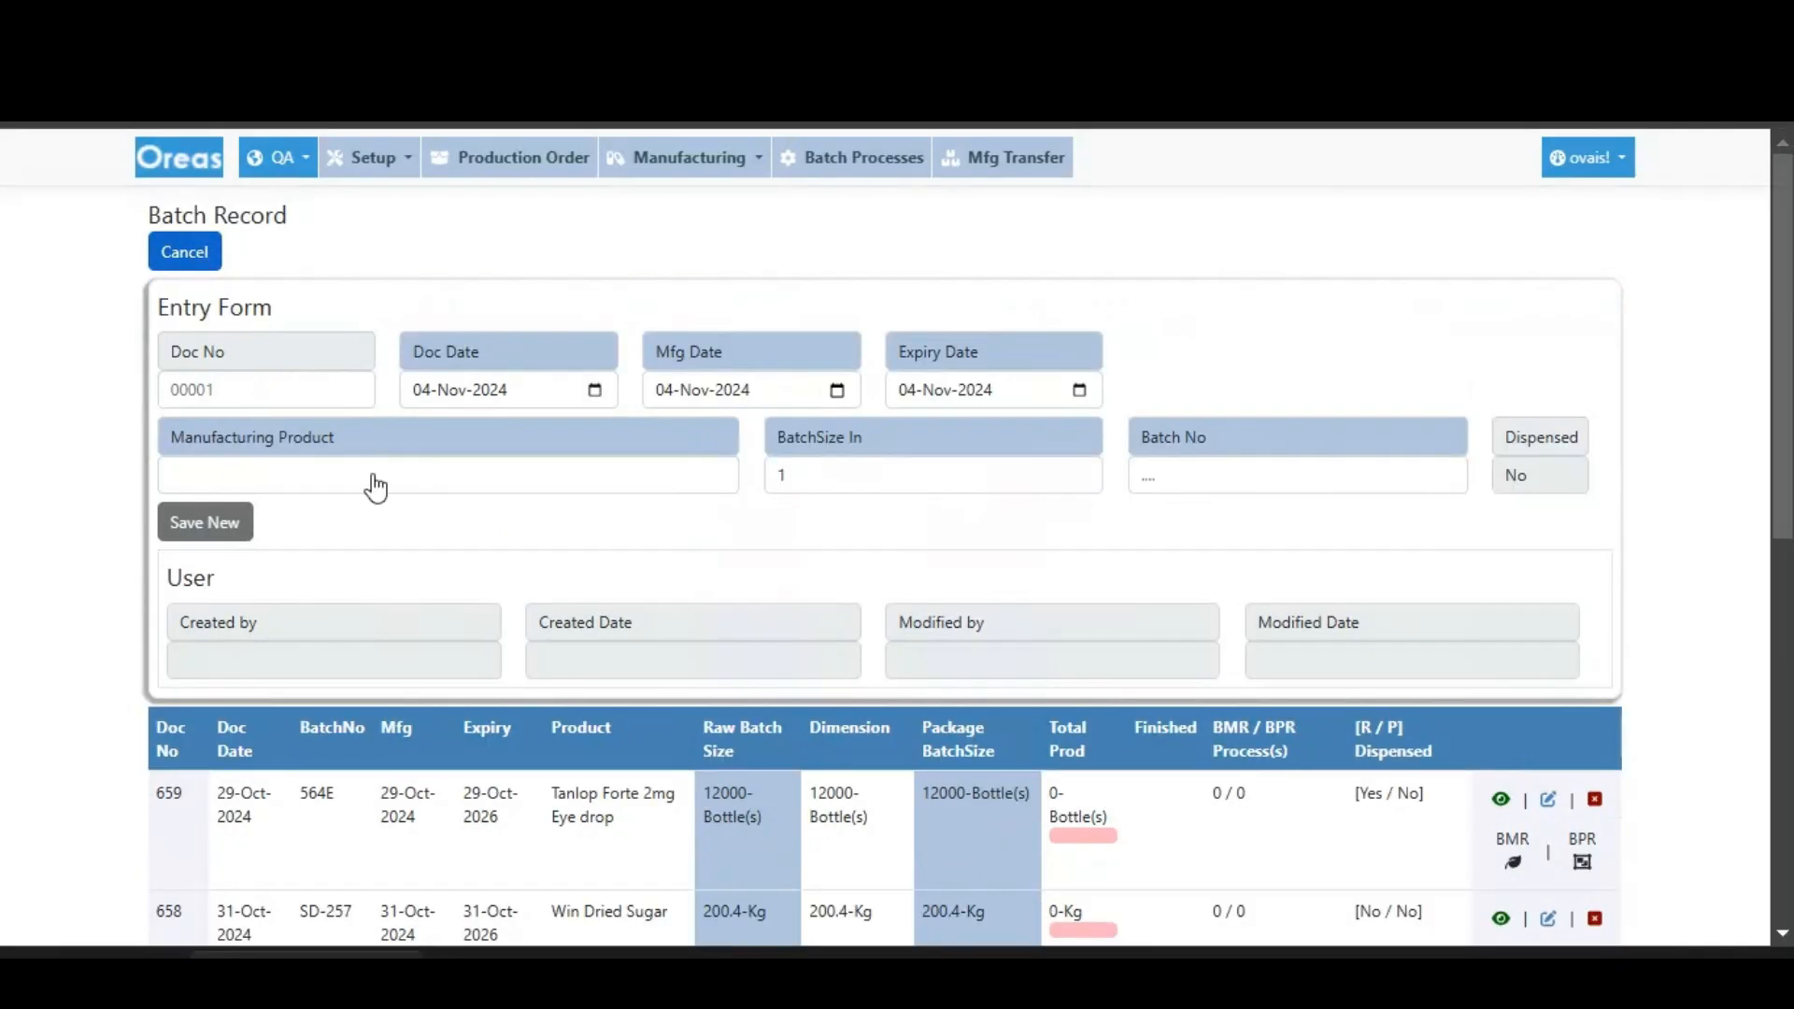
click(447, 477)
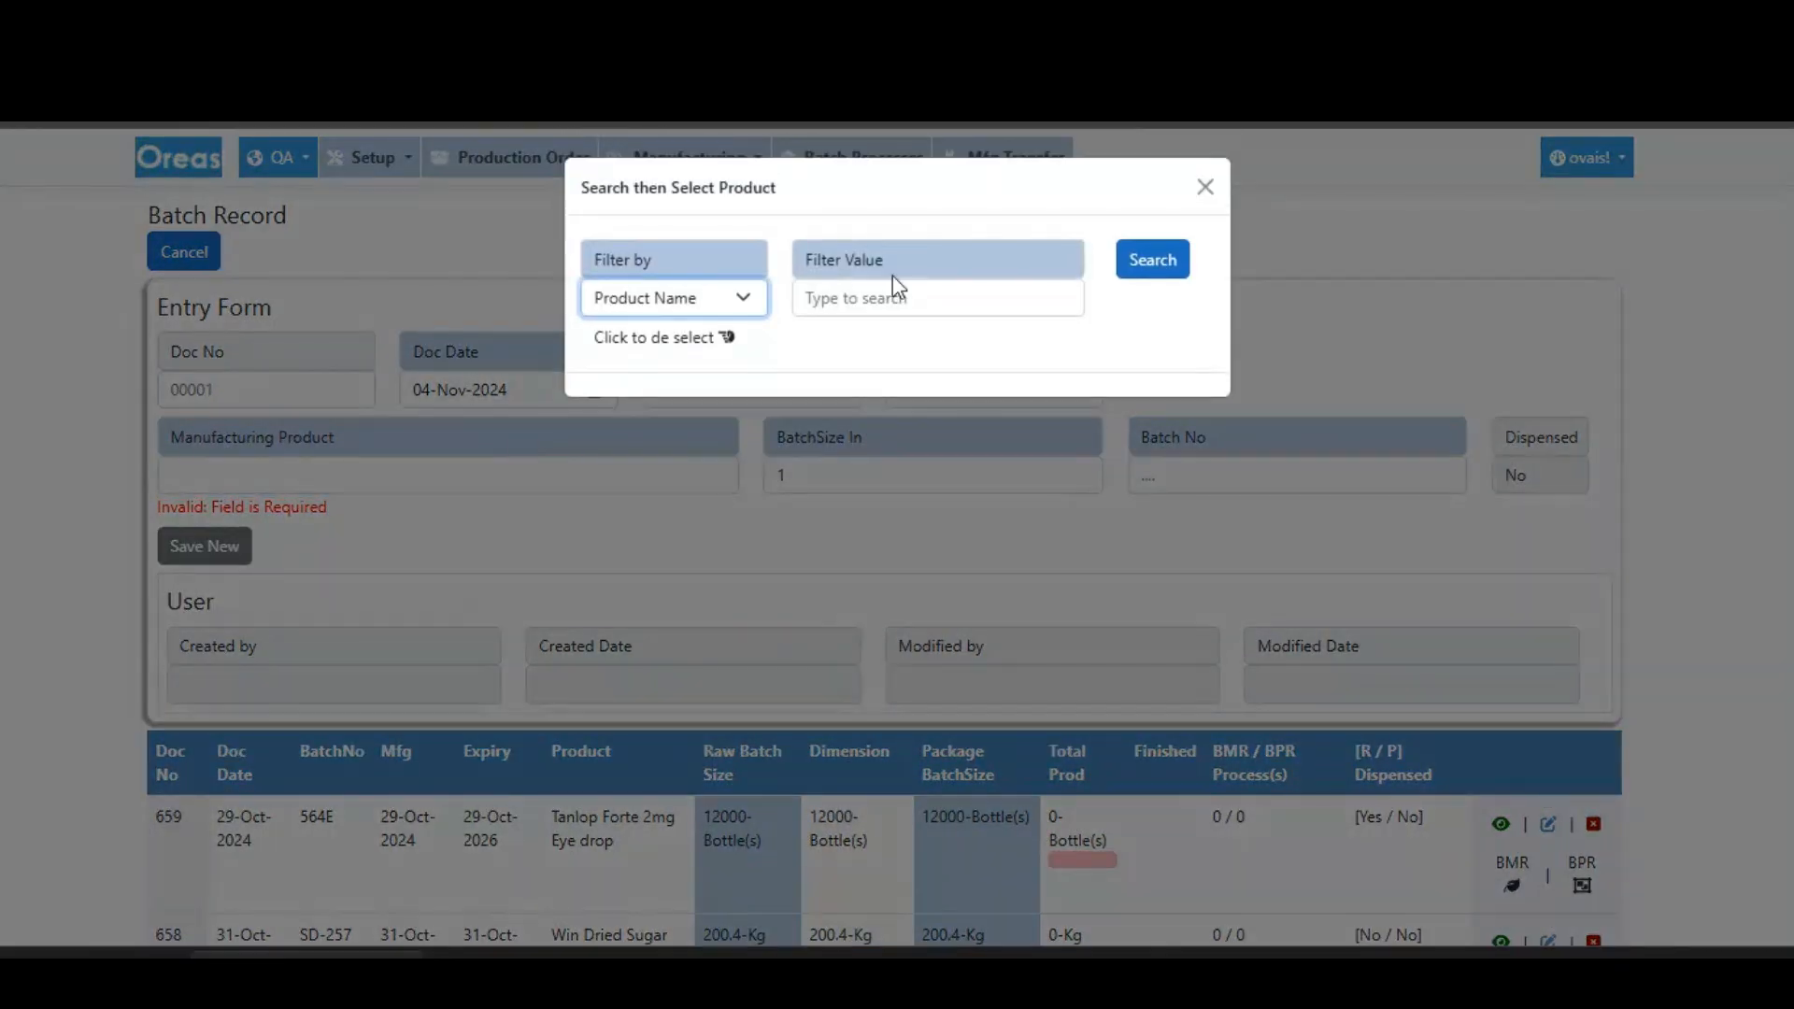
click(887, 304)
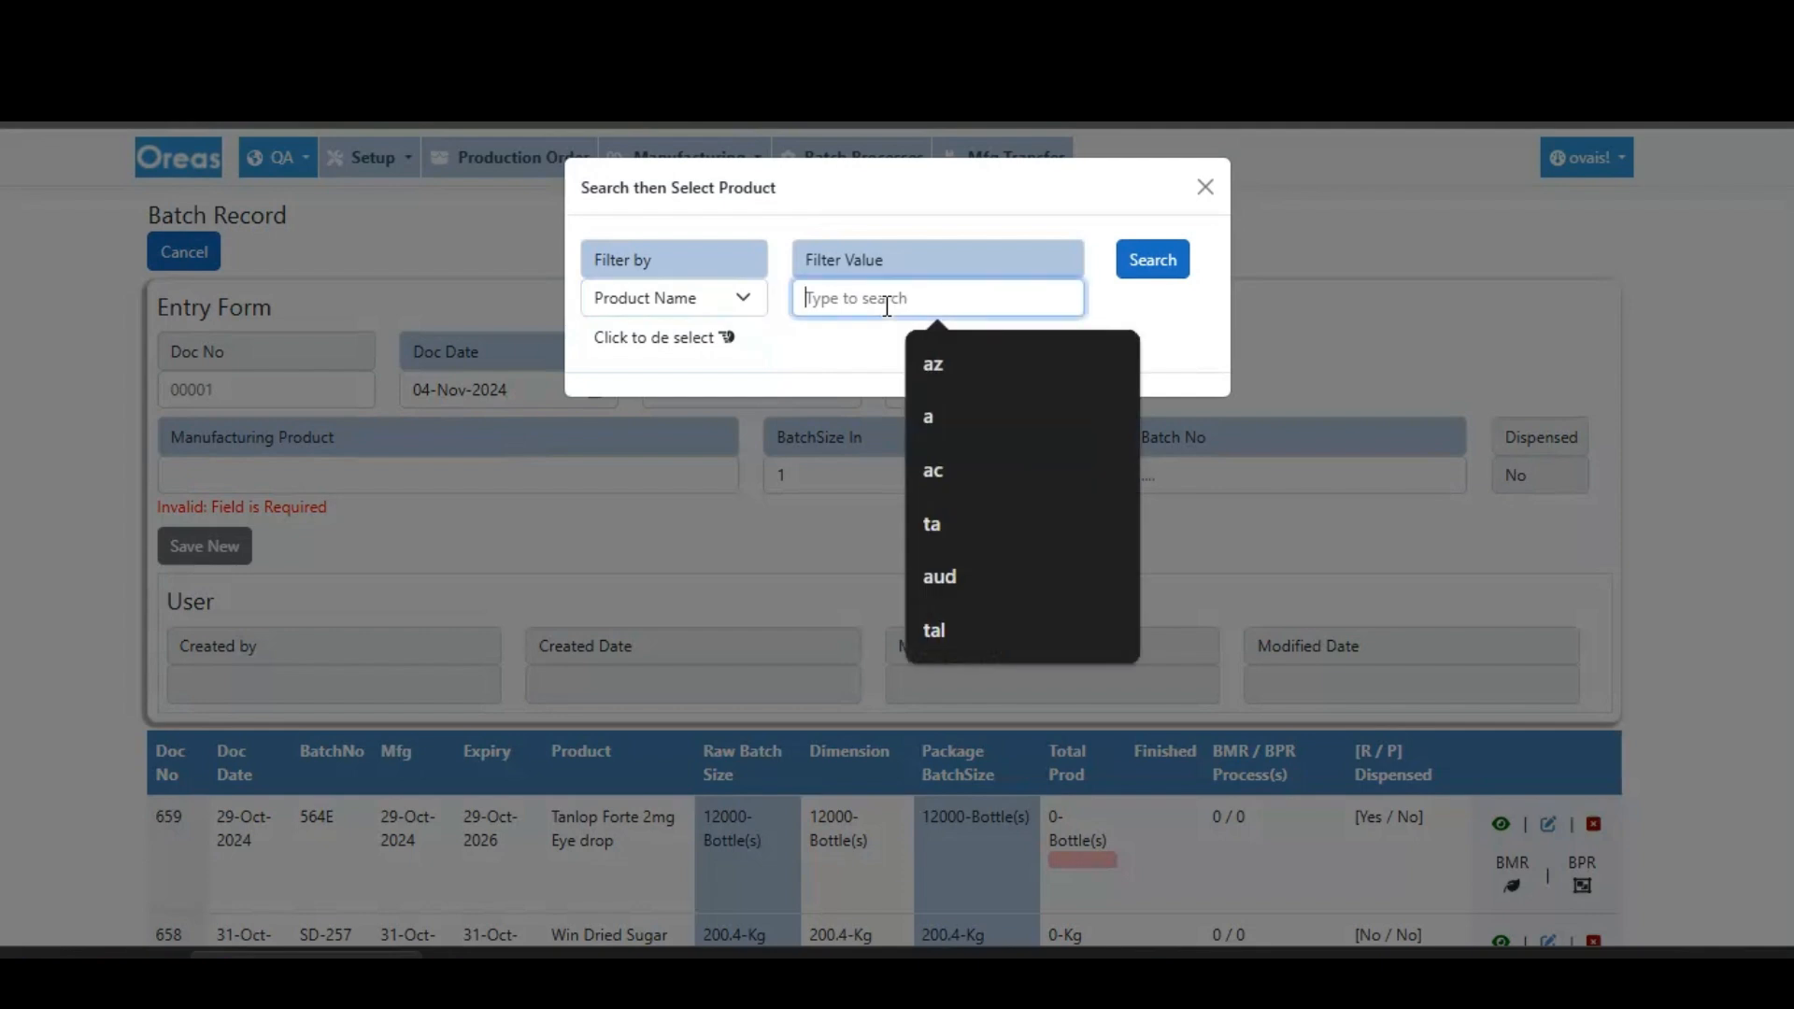
text(z)
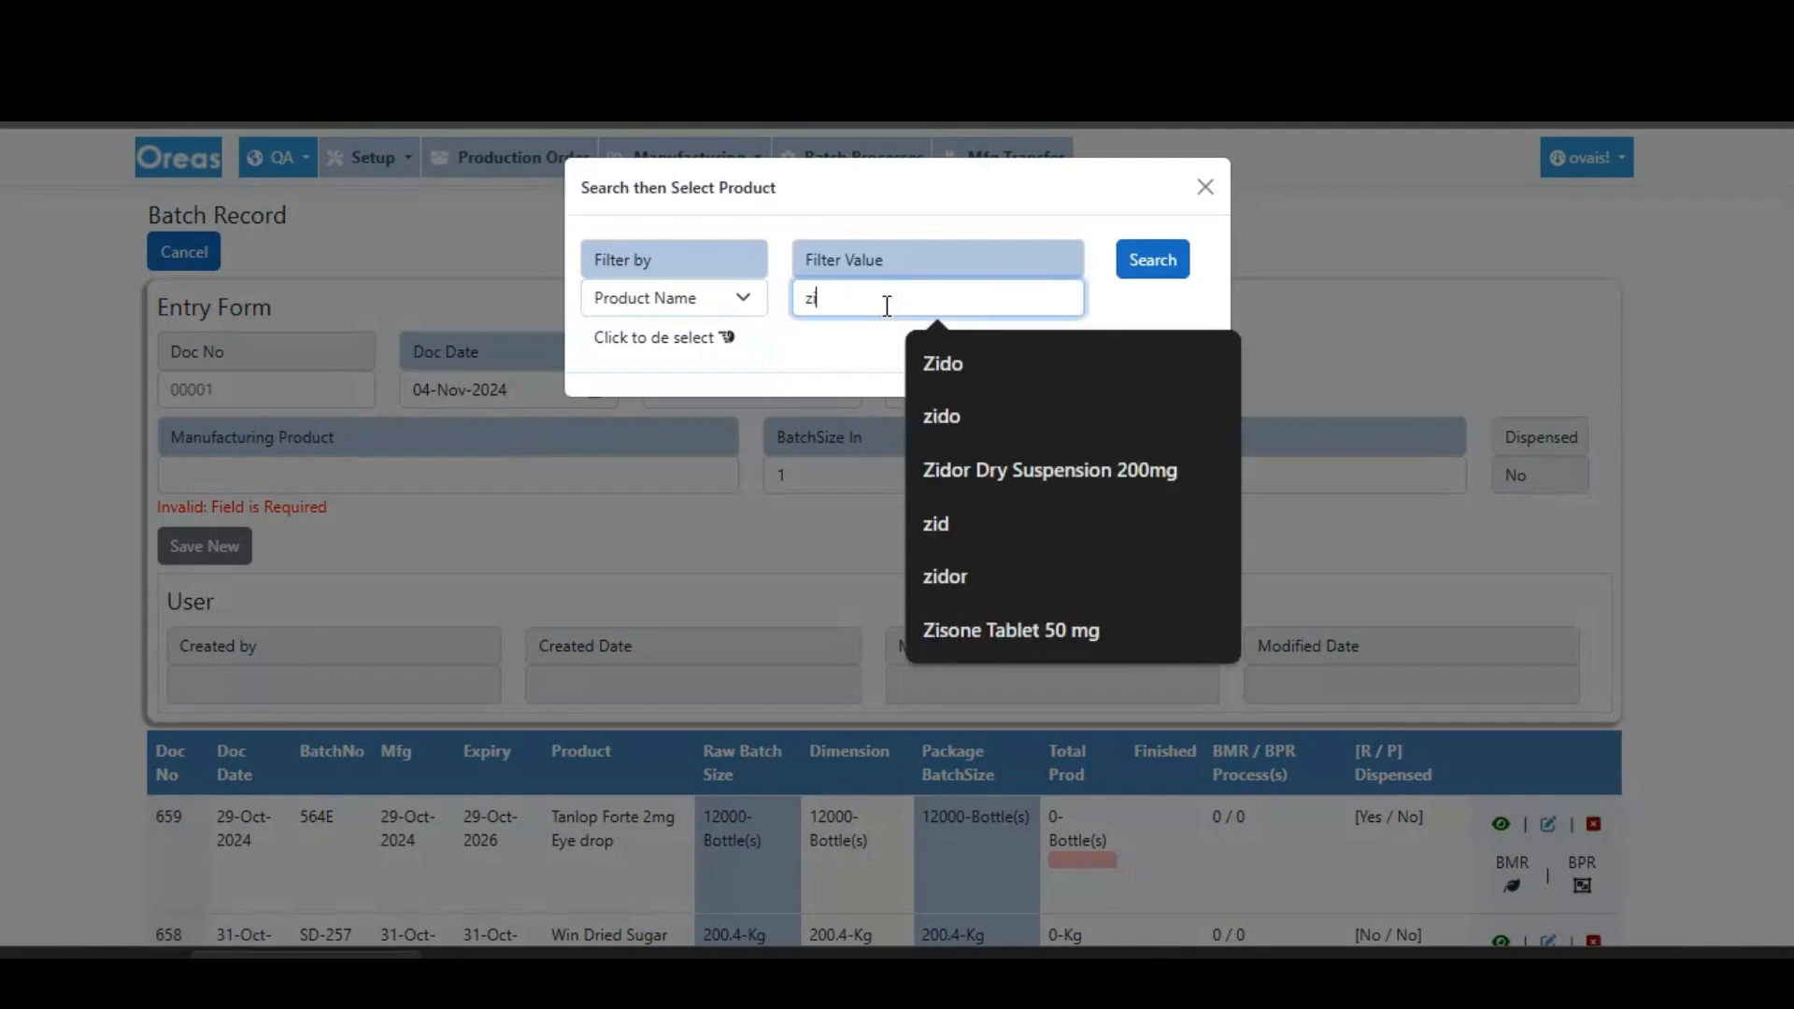
text(ison)
key(Down)
key(Return)
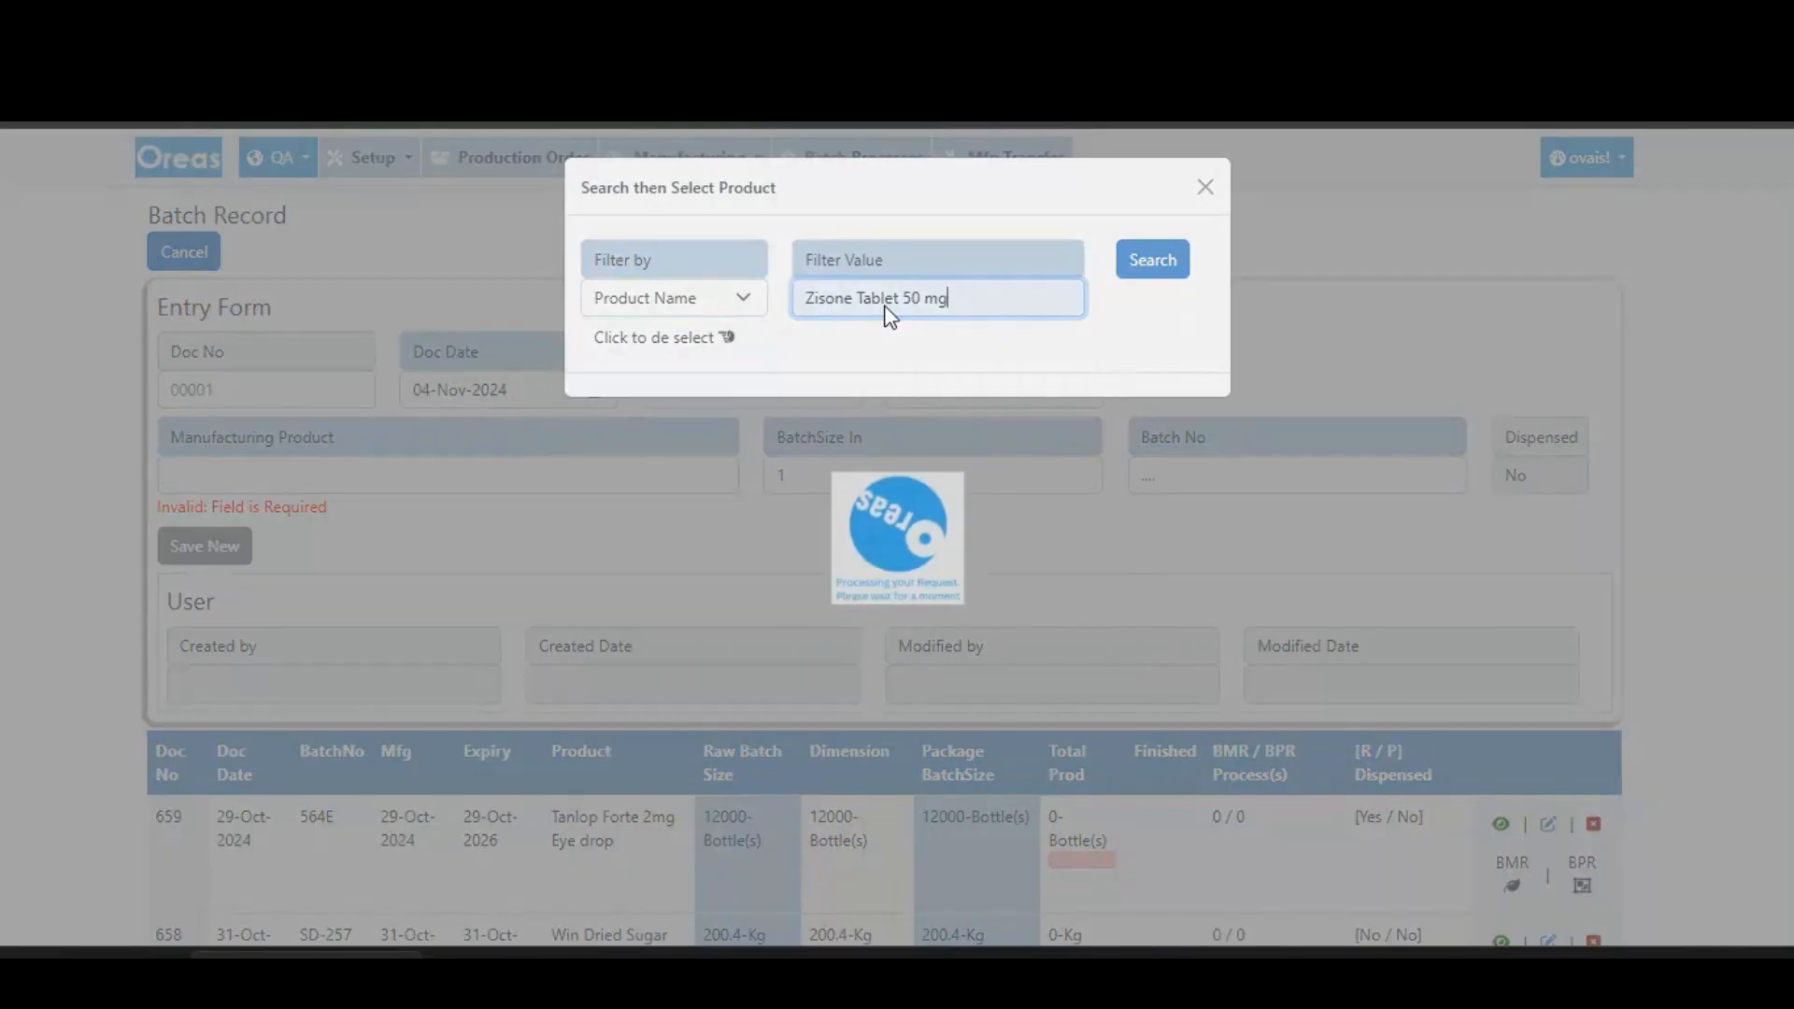
click(727, 378)
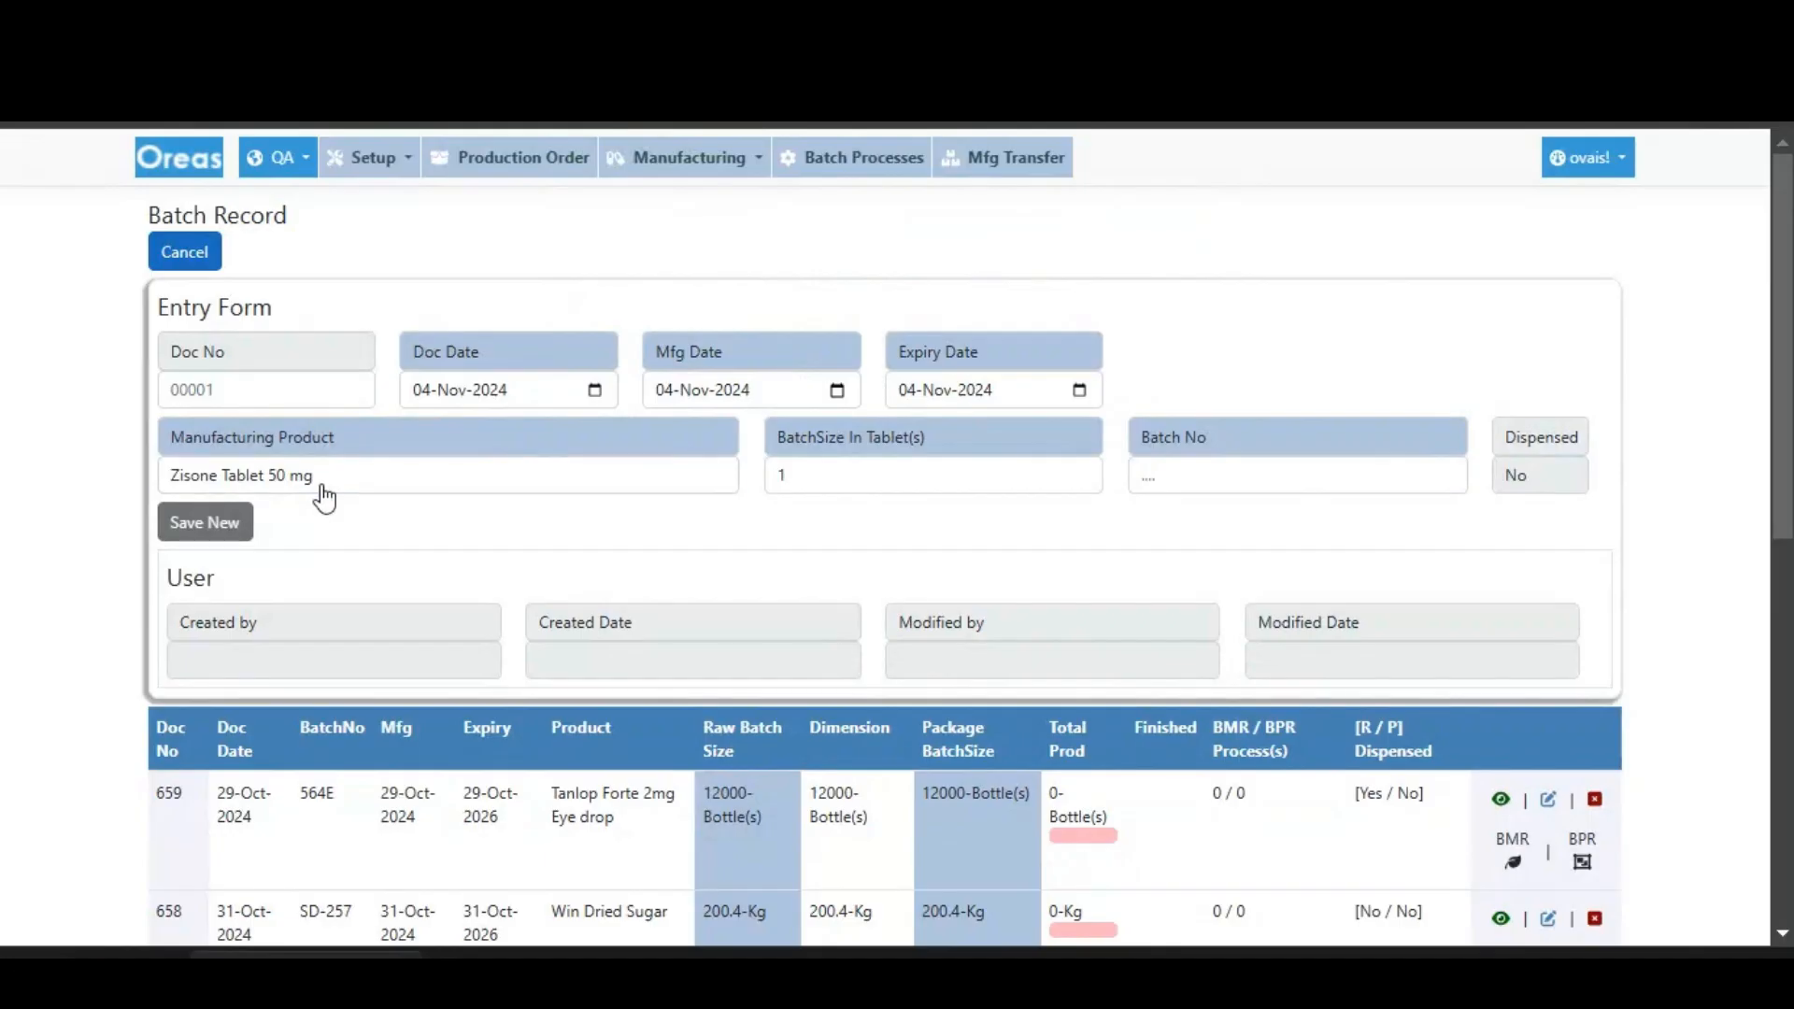
- Set the batch size to 100000 tablets and the batch number to B-24001, and save the new batch record
double_click(783, 478)
text(10)
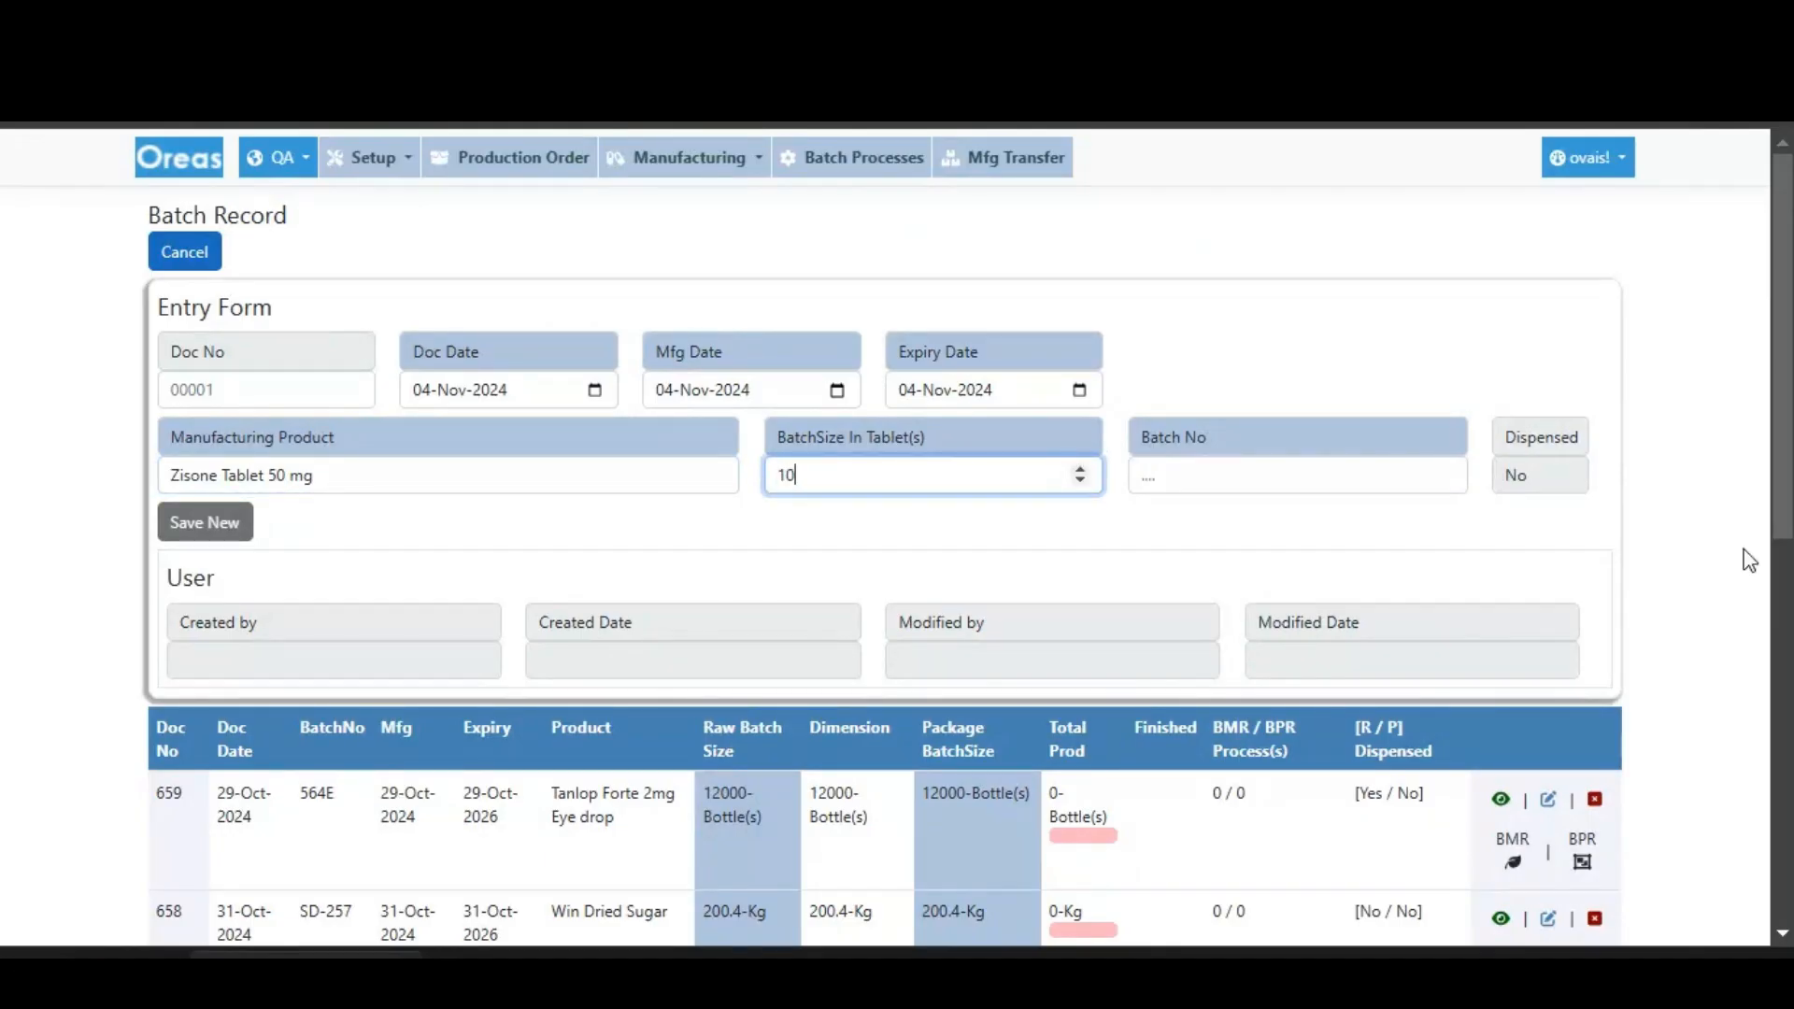
text(0000)
key(Tab)
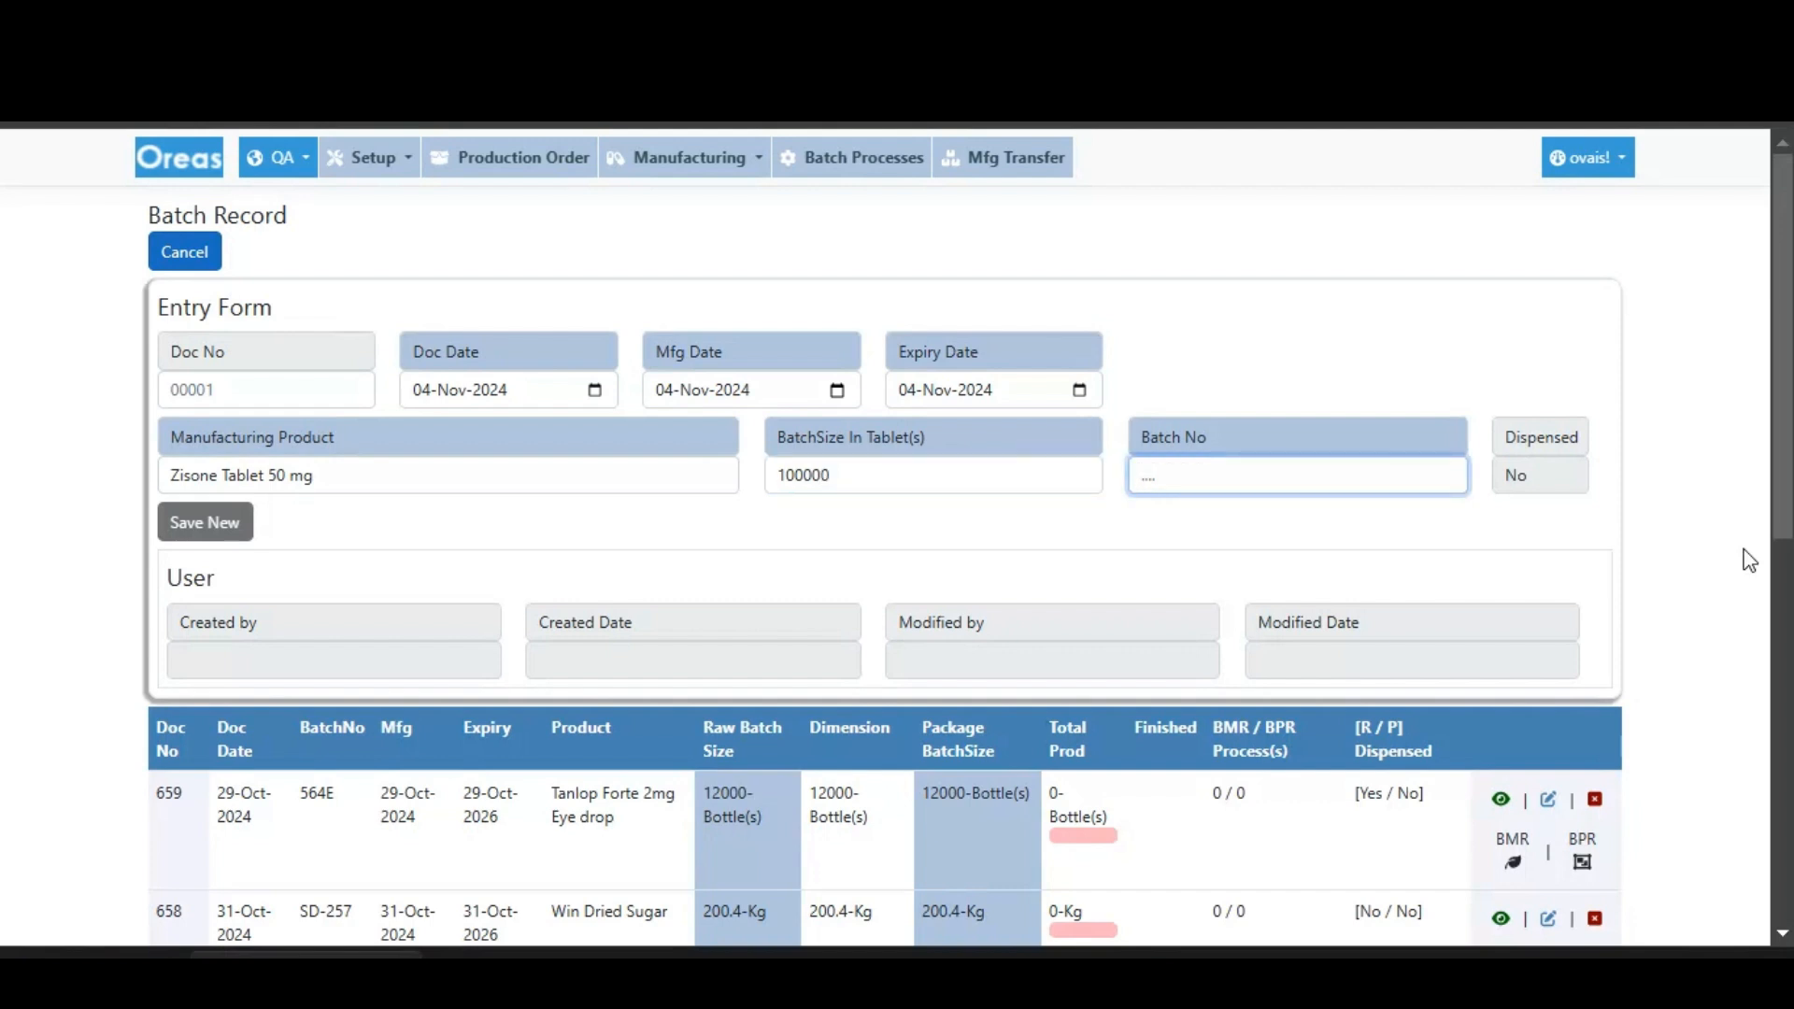
text(B-)
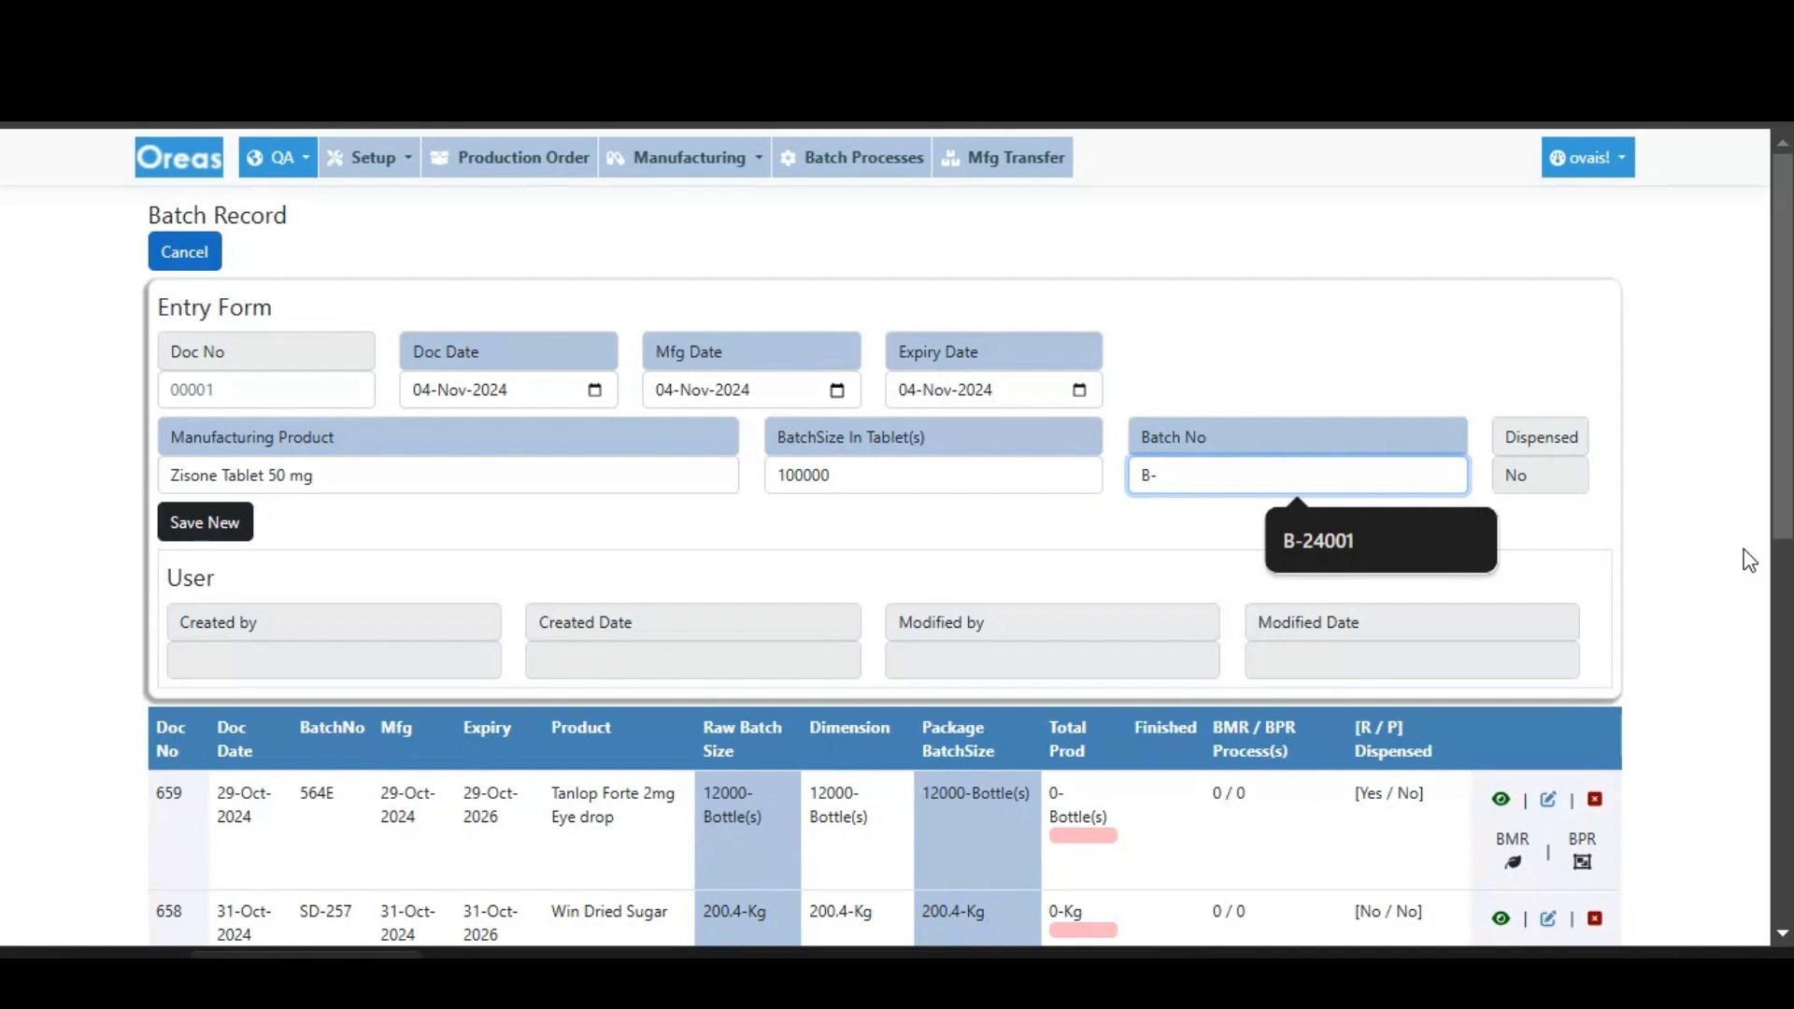
text(24001)
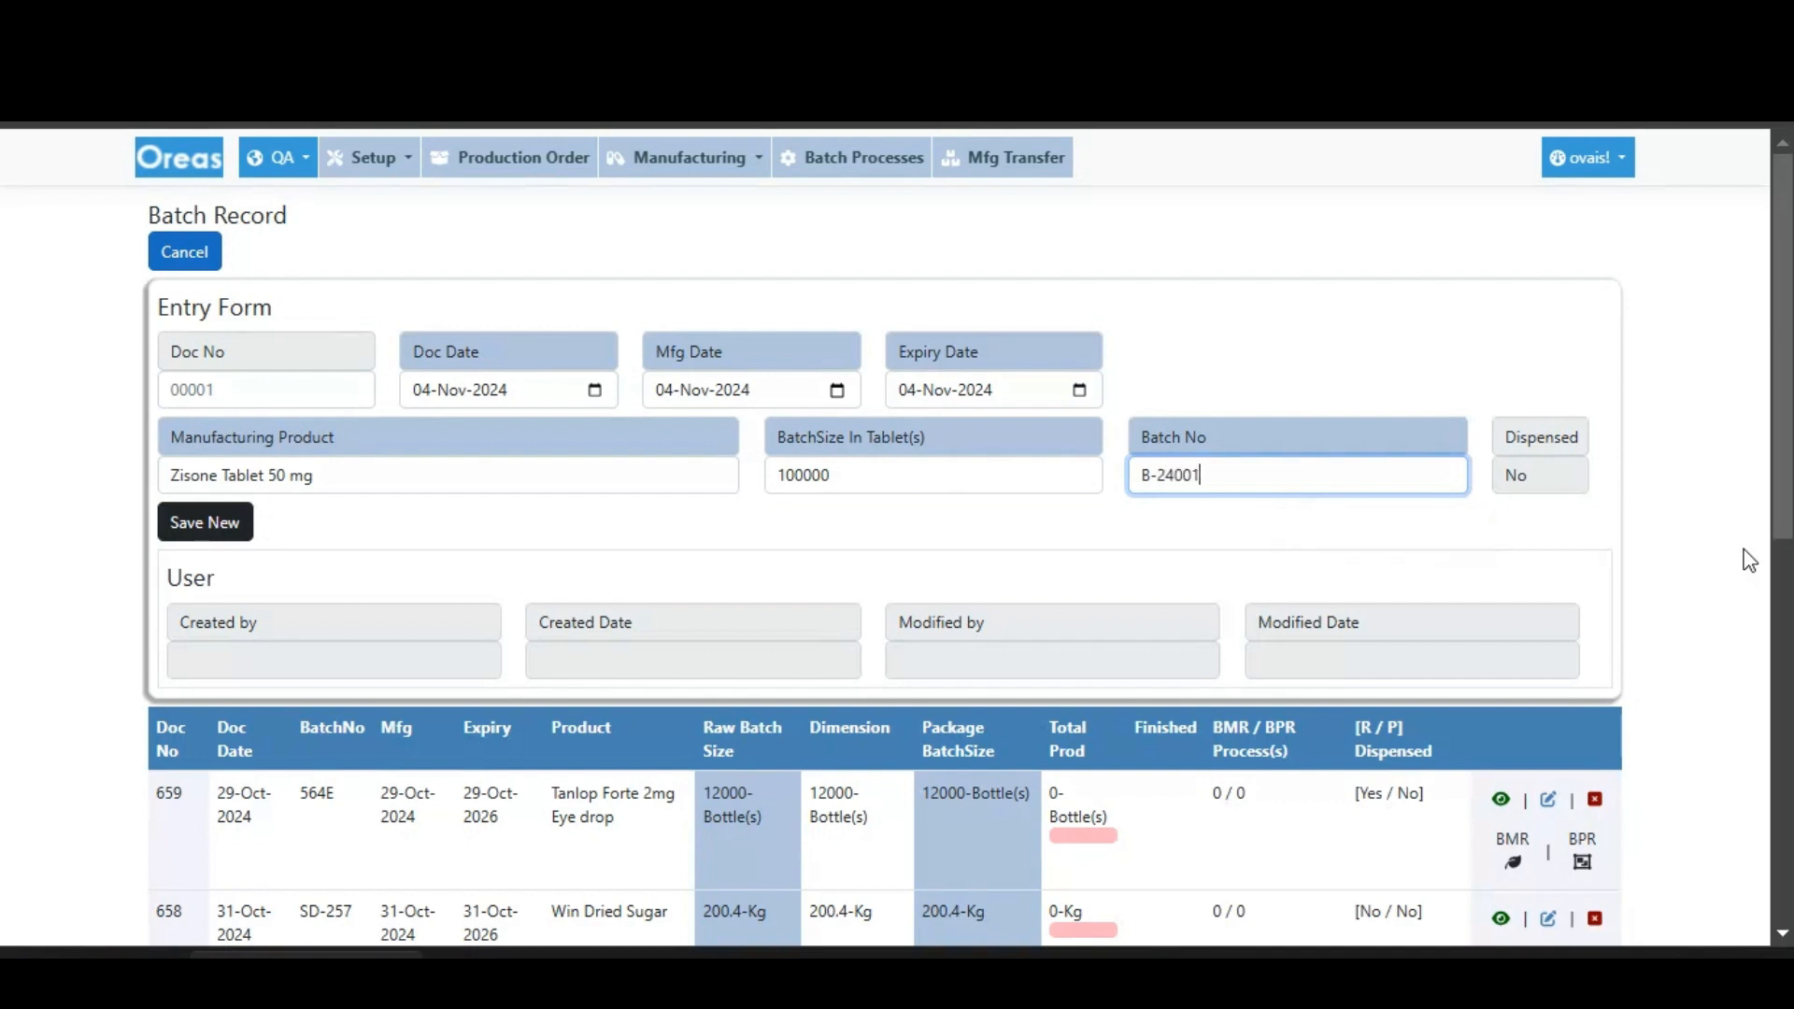
key(Return)
key(Return)
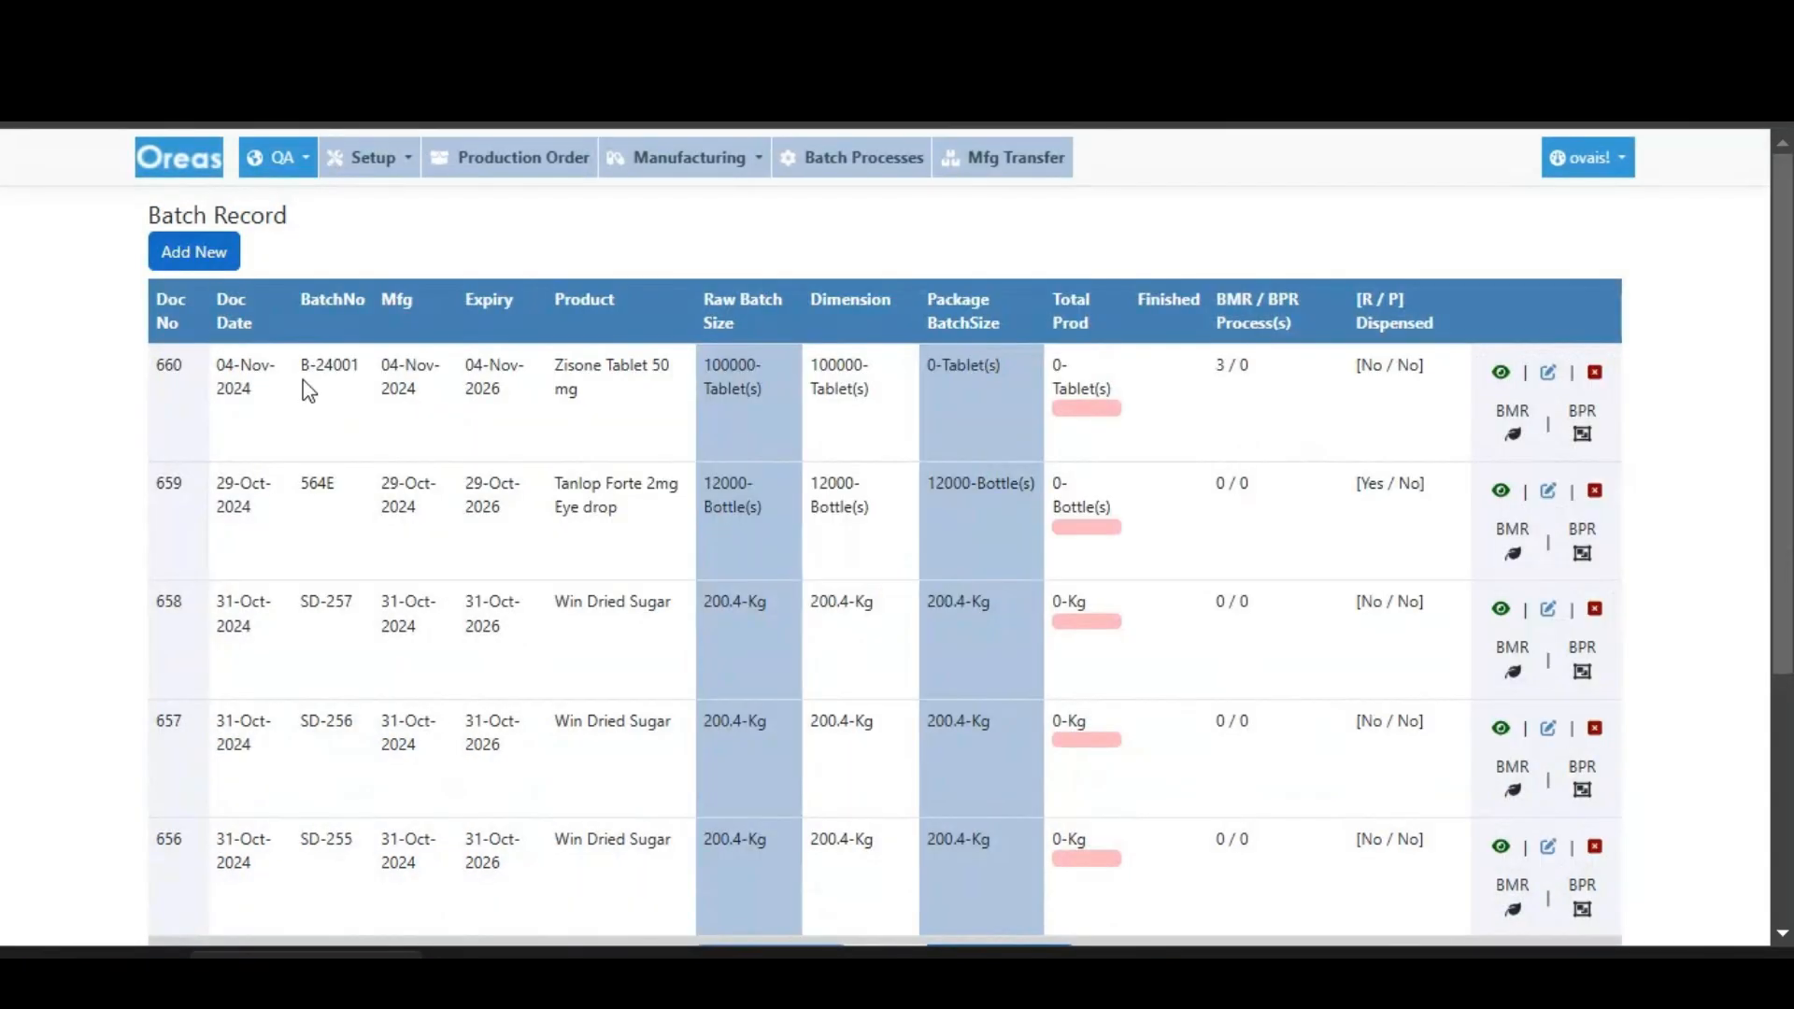
- Open the BMR details of batch B-24001 and examine the QC sample product, QA requirement and status of its BMR processes
click(1512, 435)
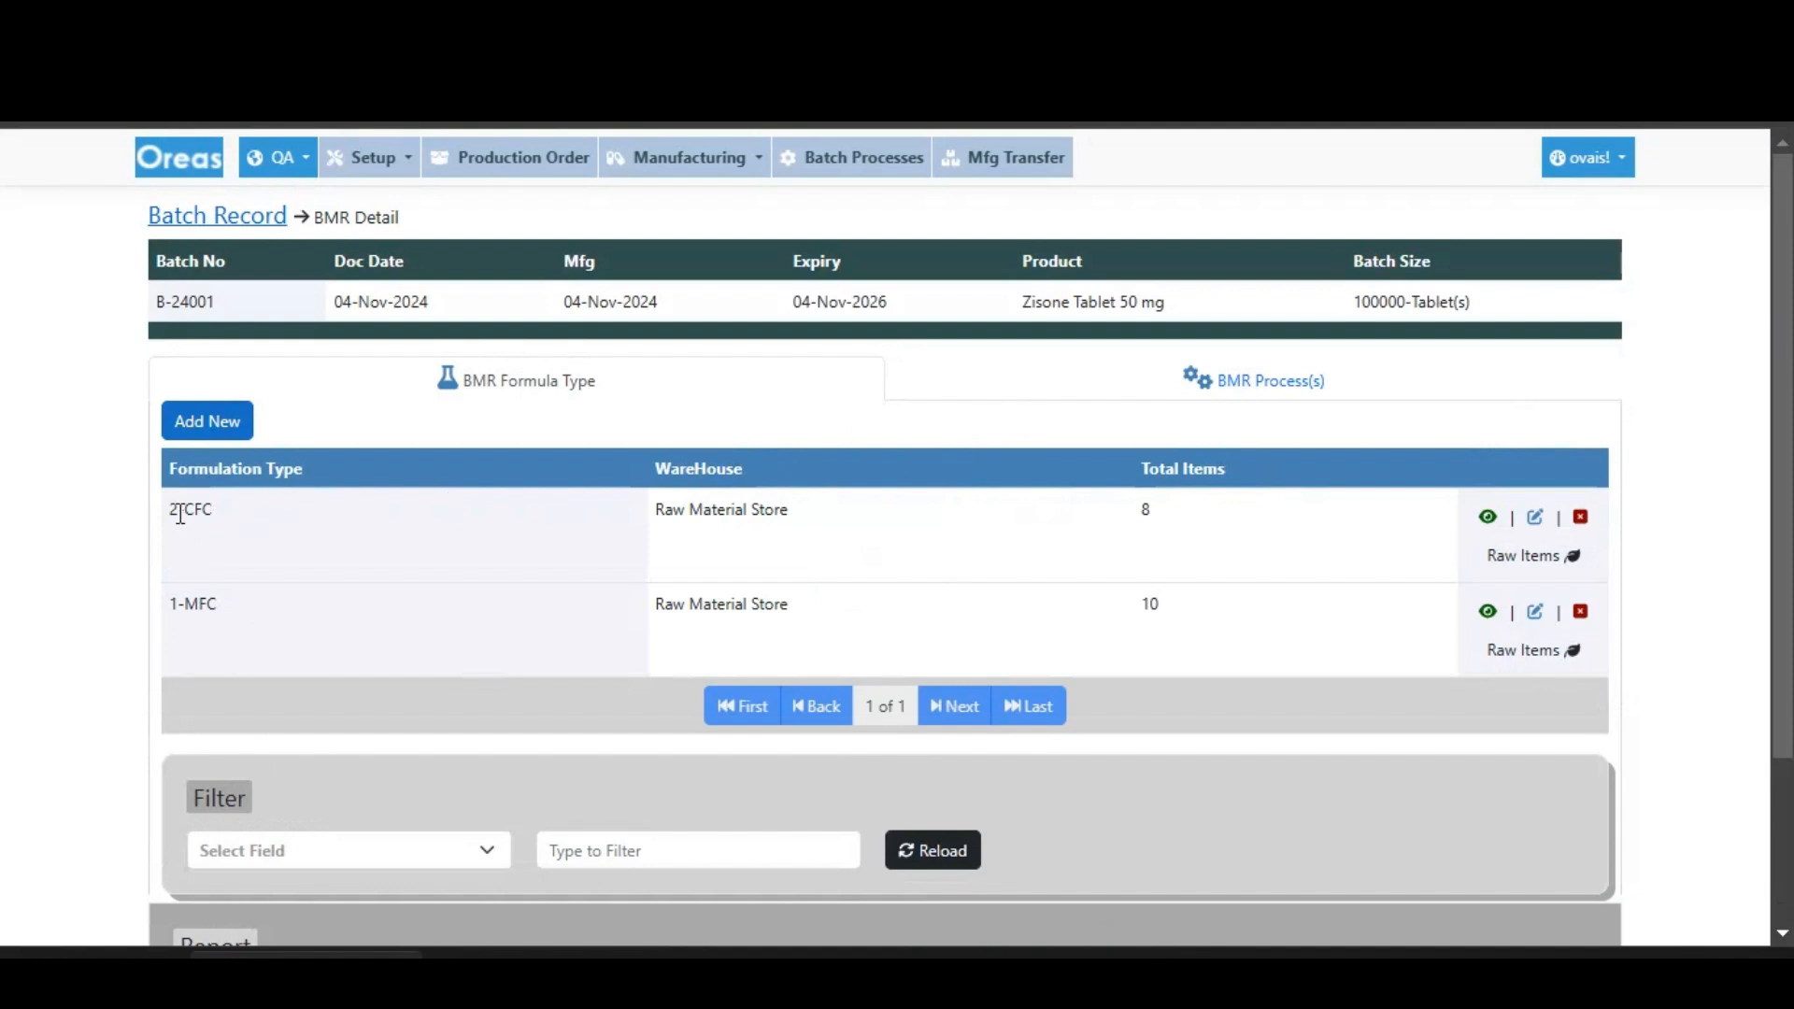
click(1034, 391)
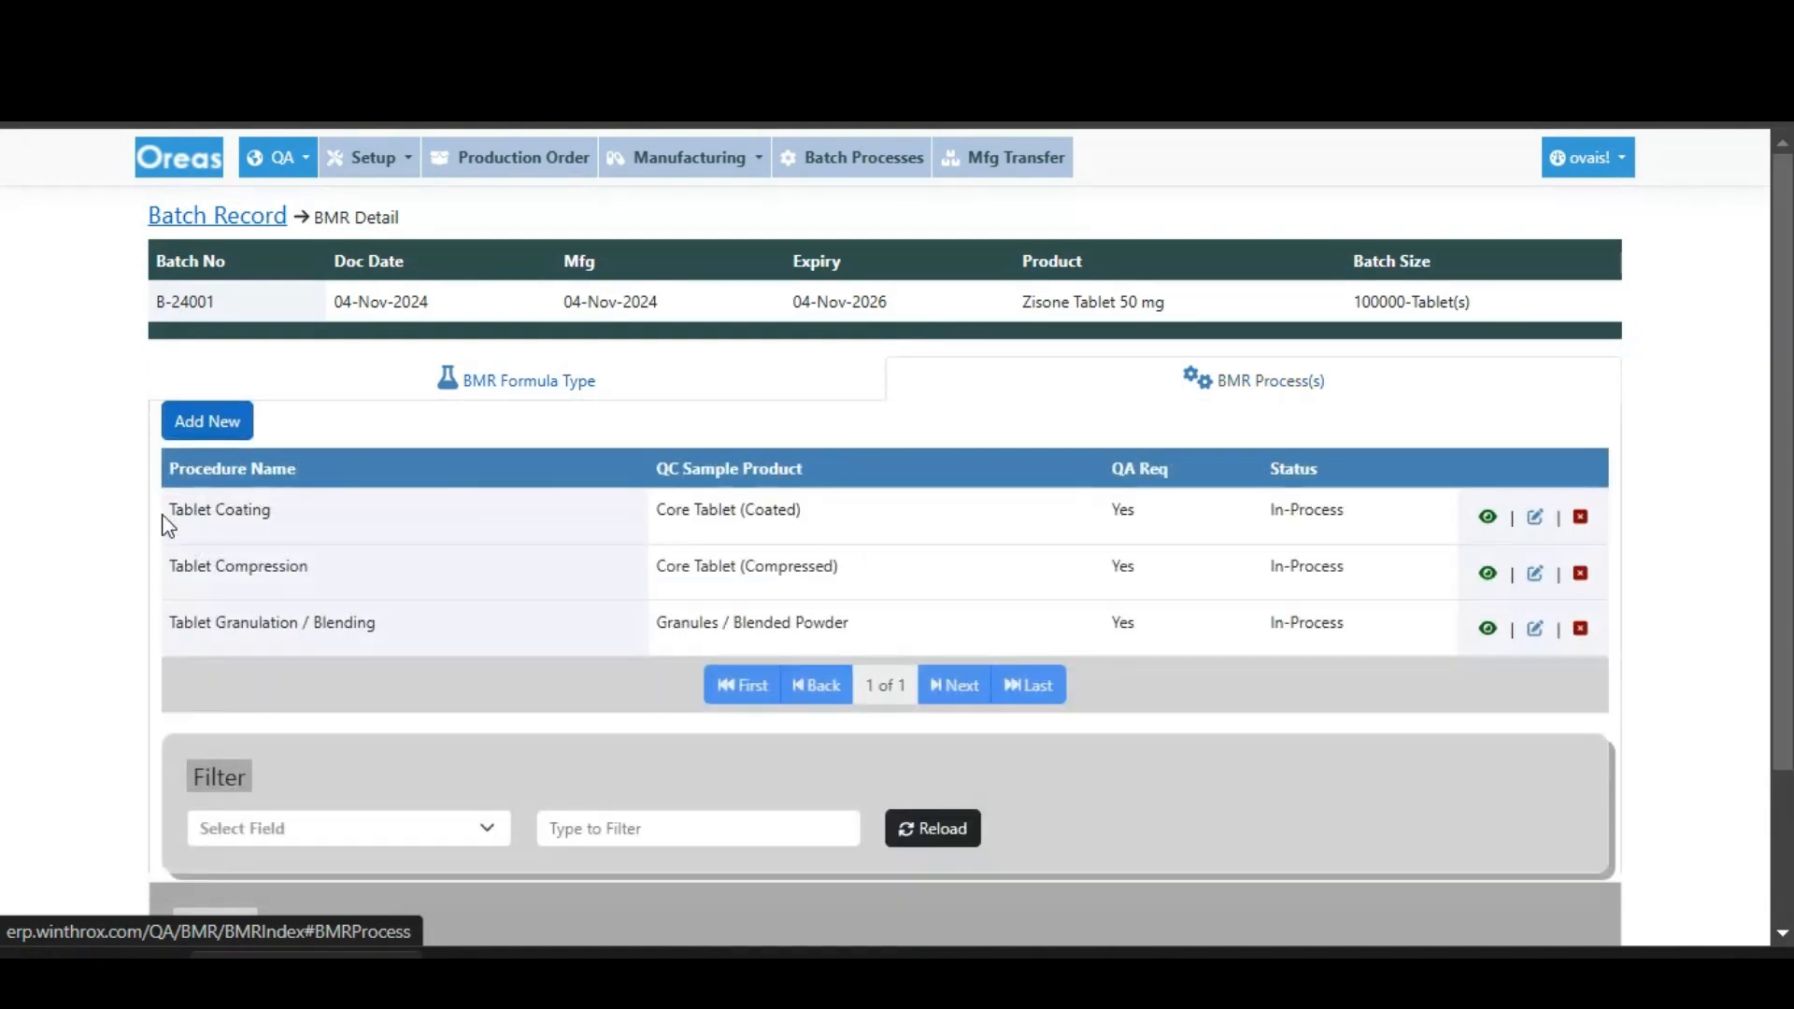
drag(168, 520, 1360, 626)
click(1331, 639)
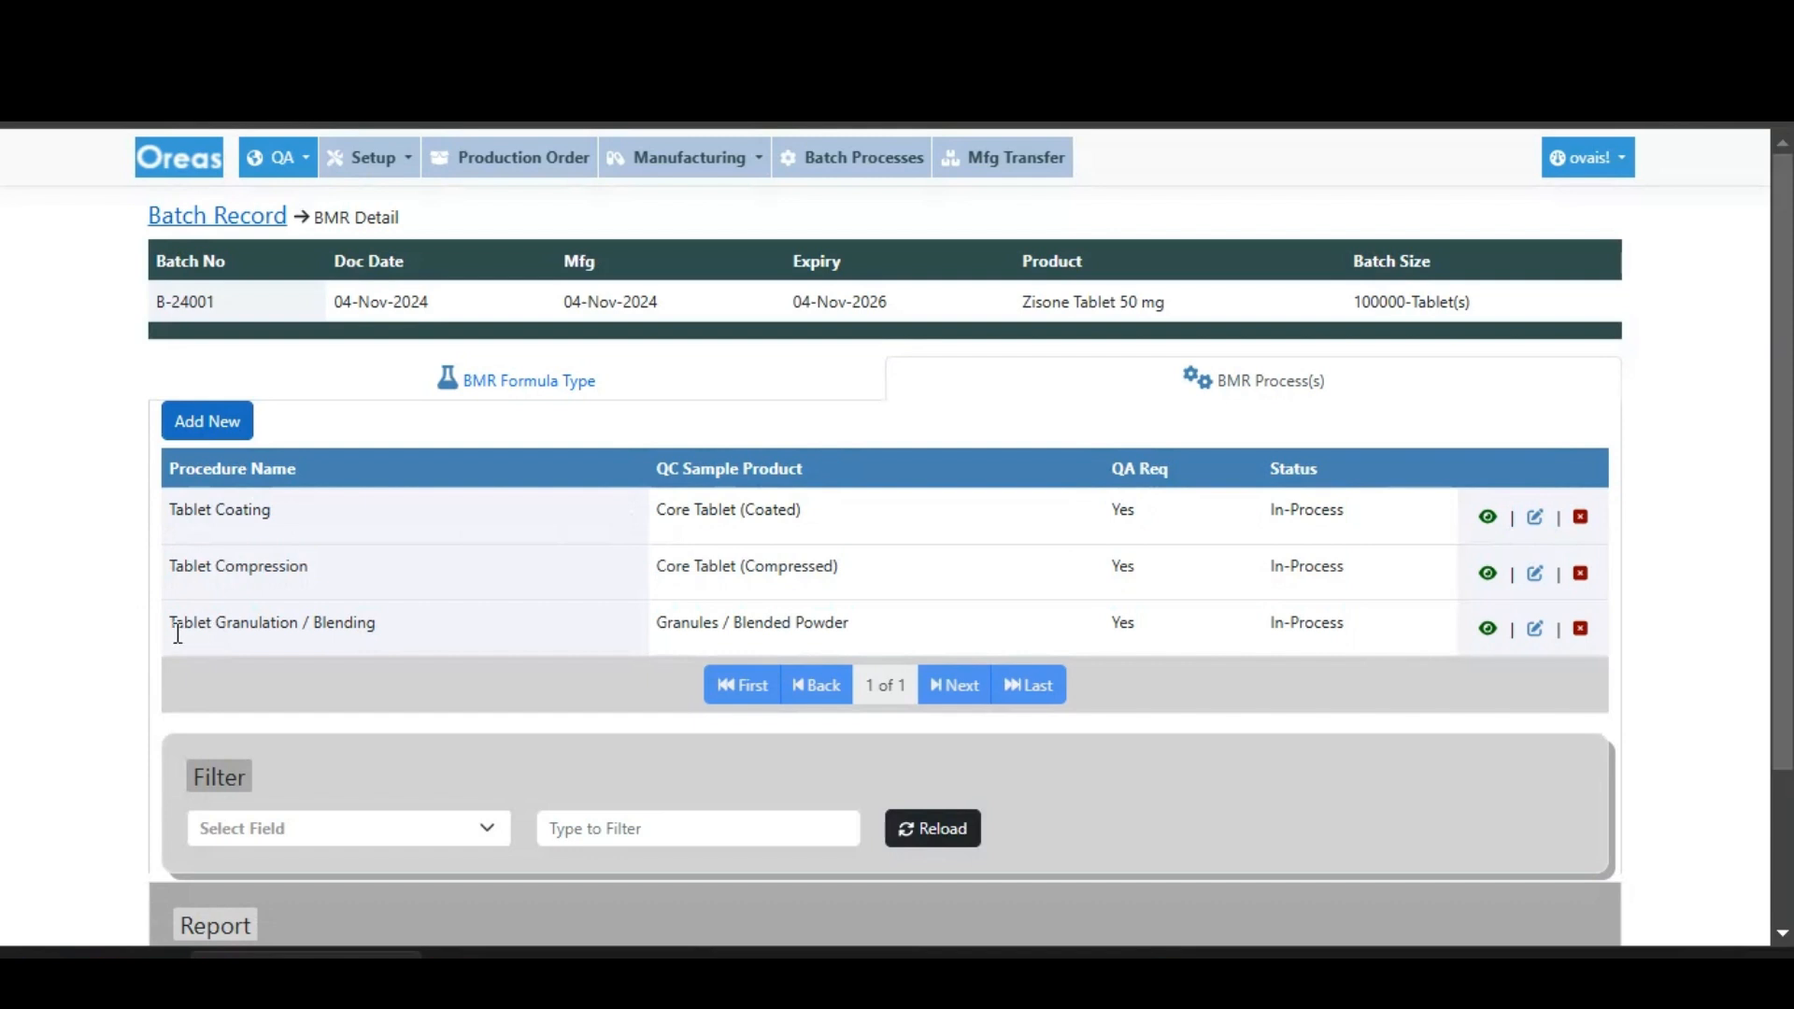
drag(178, 633, 1091, 657)
click(1137, 623)
drag(1350, 637, 167, 657)
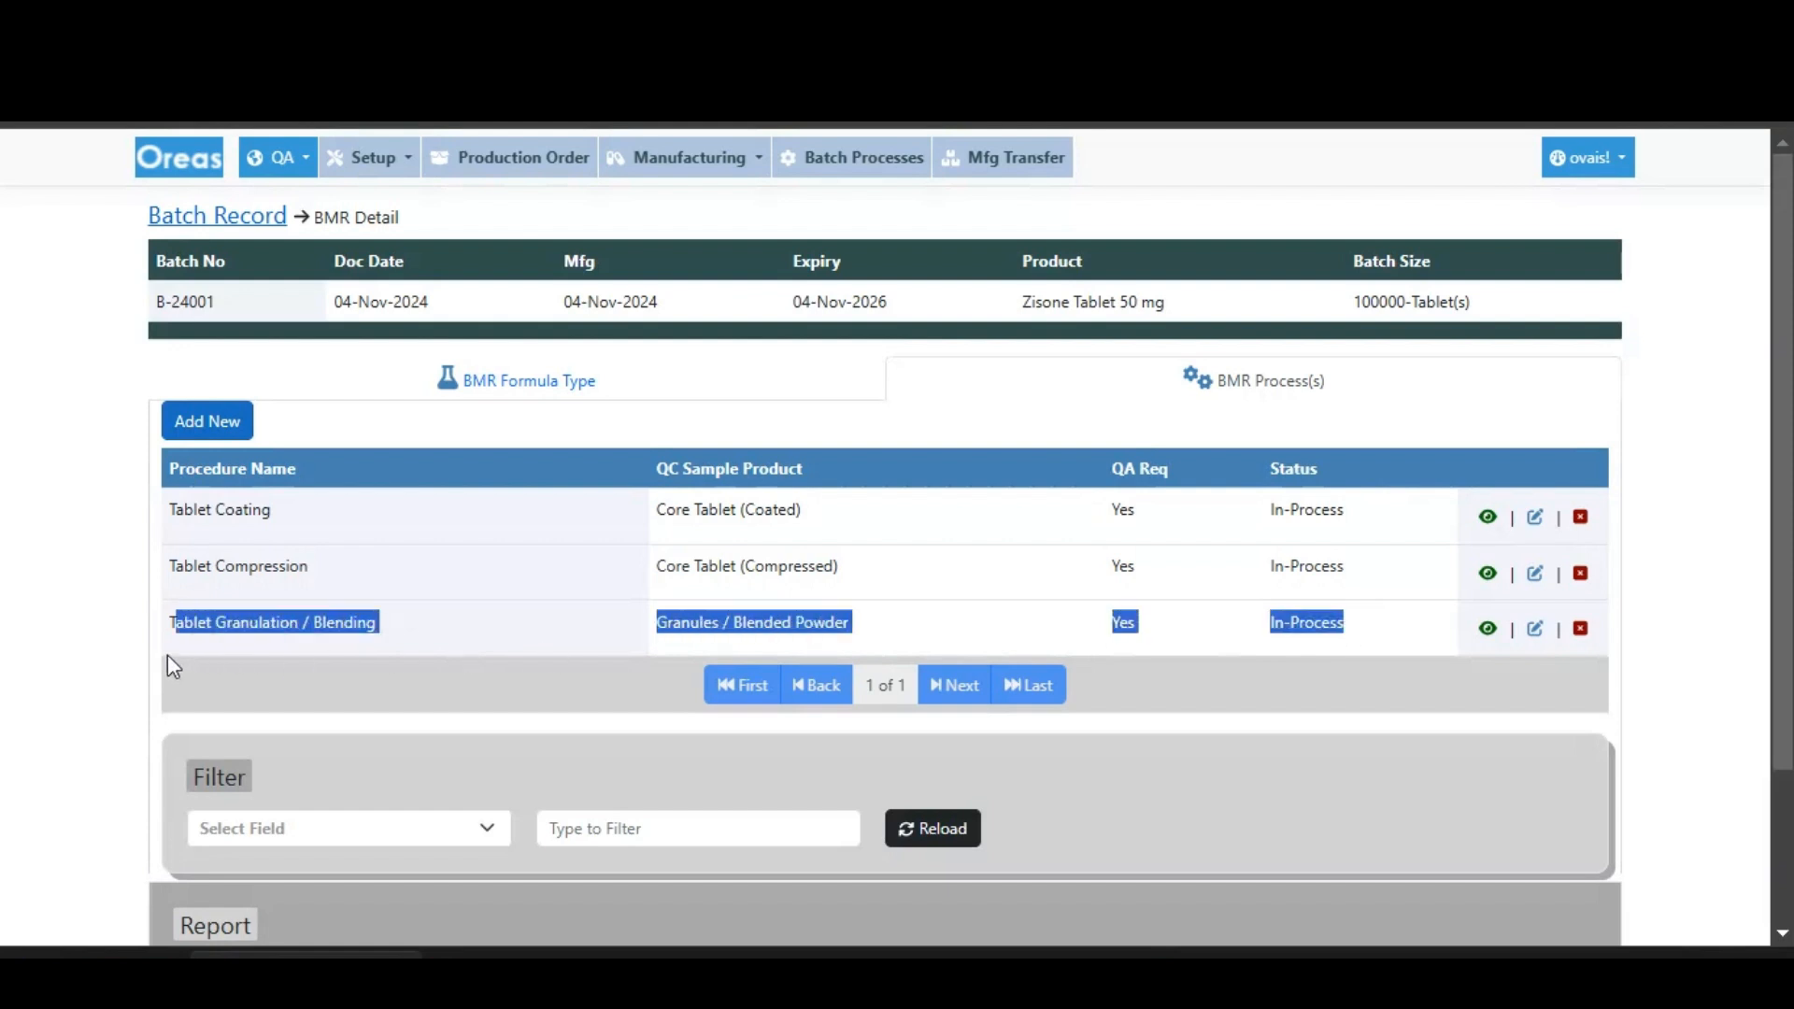
click(1327, 636)
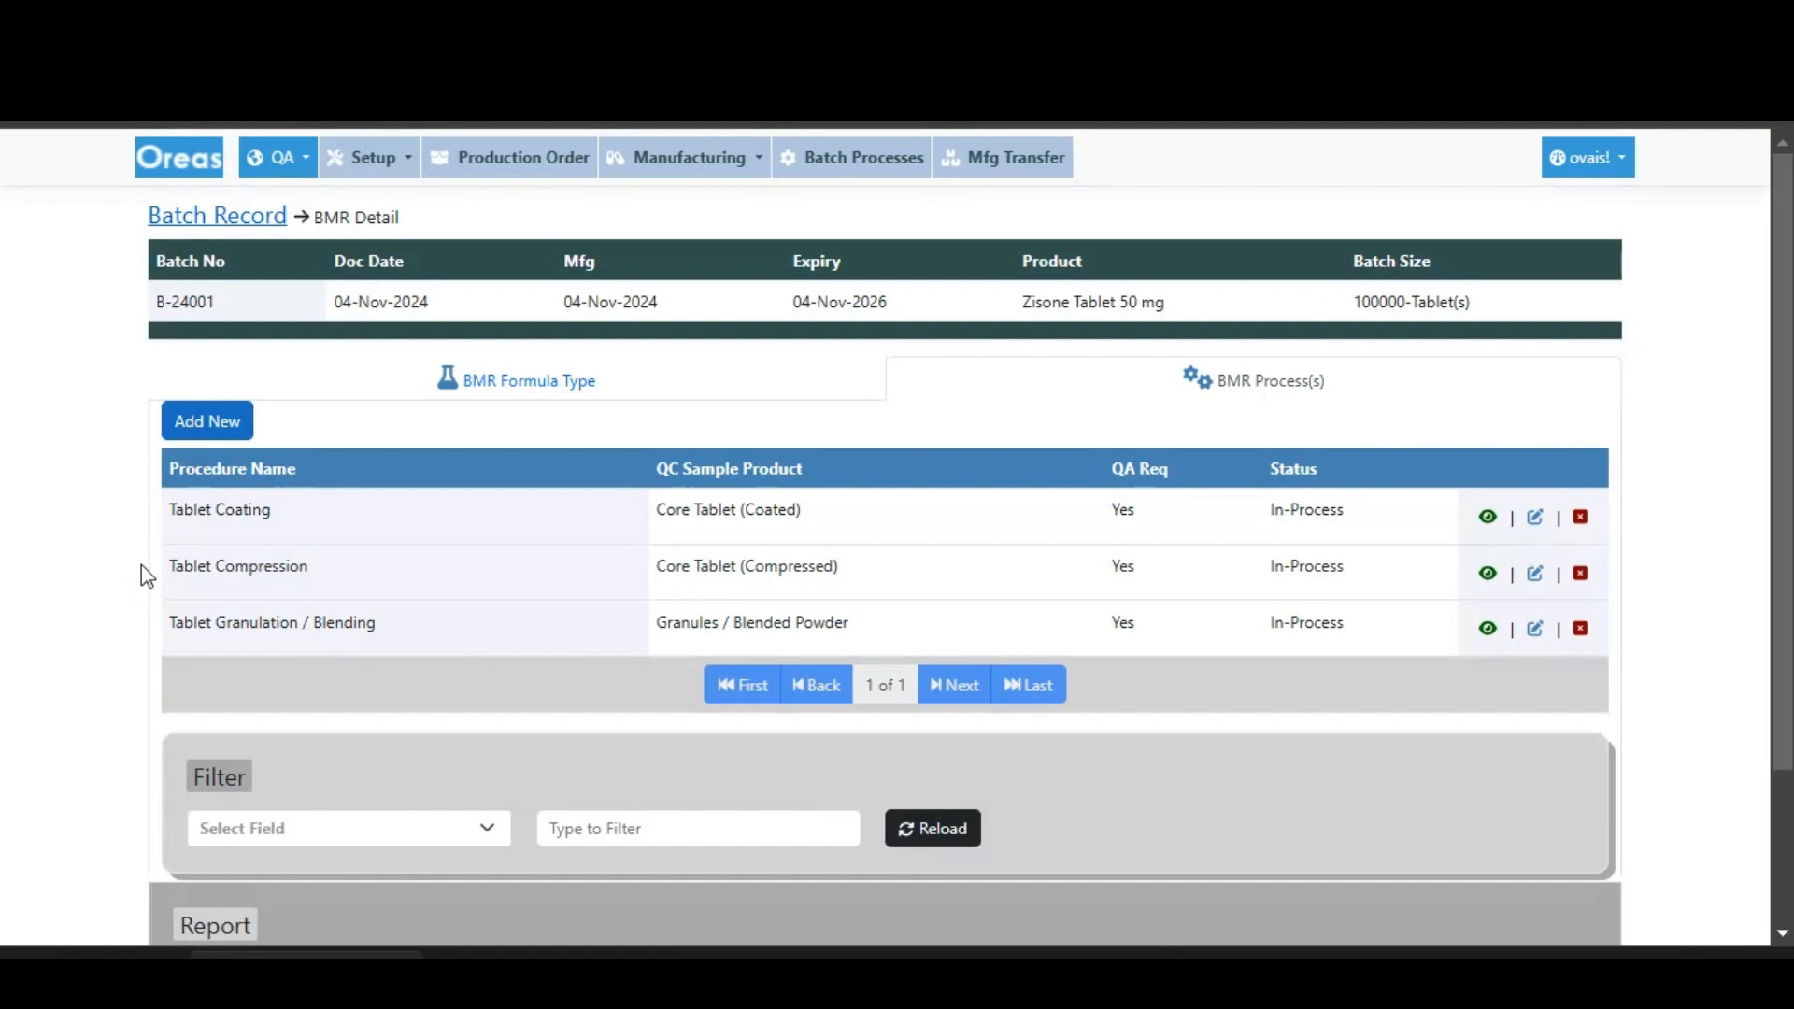
drag(152, 565, 1309, 573)
click(1310, 572)
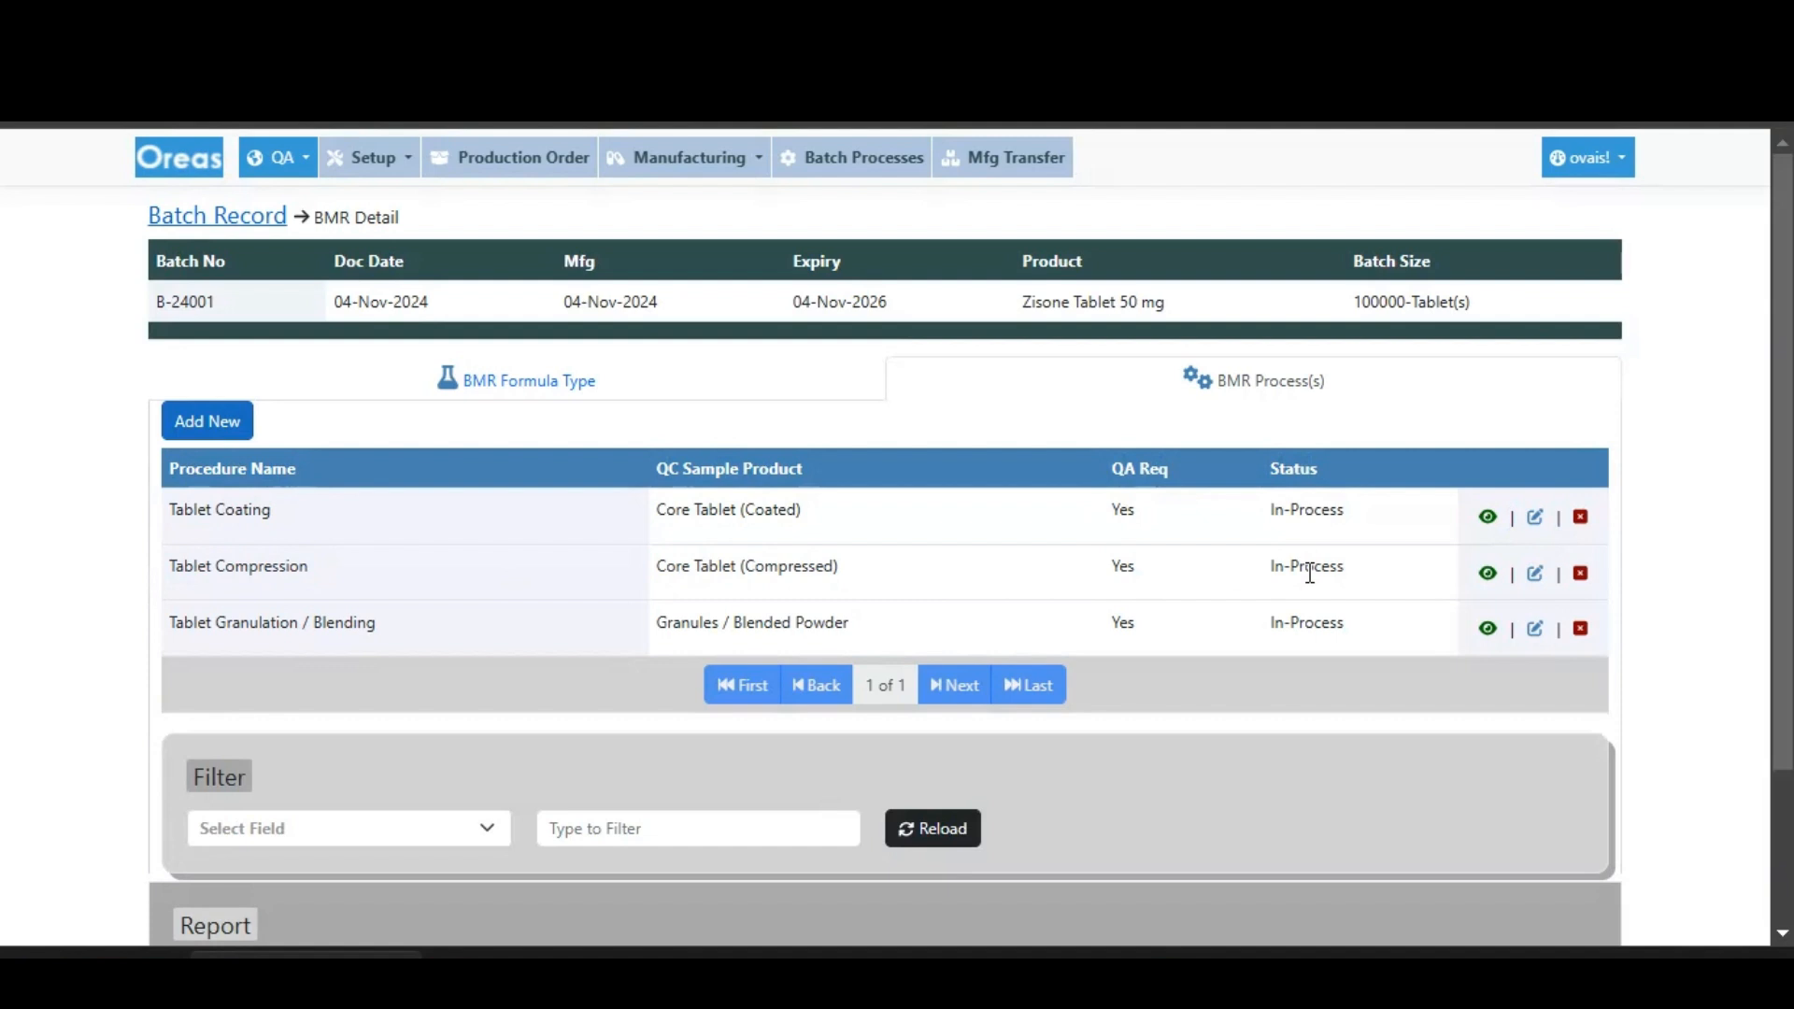